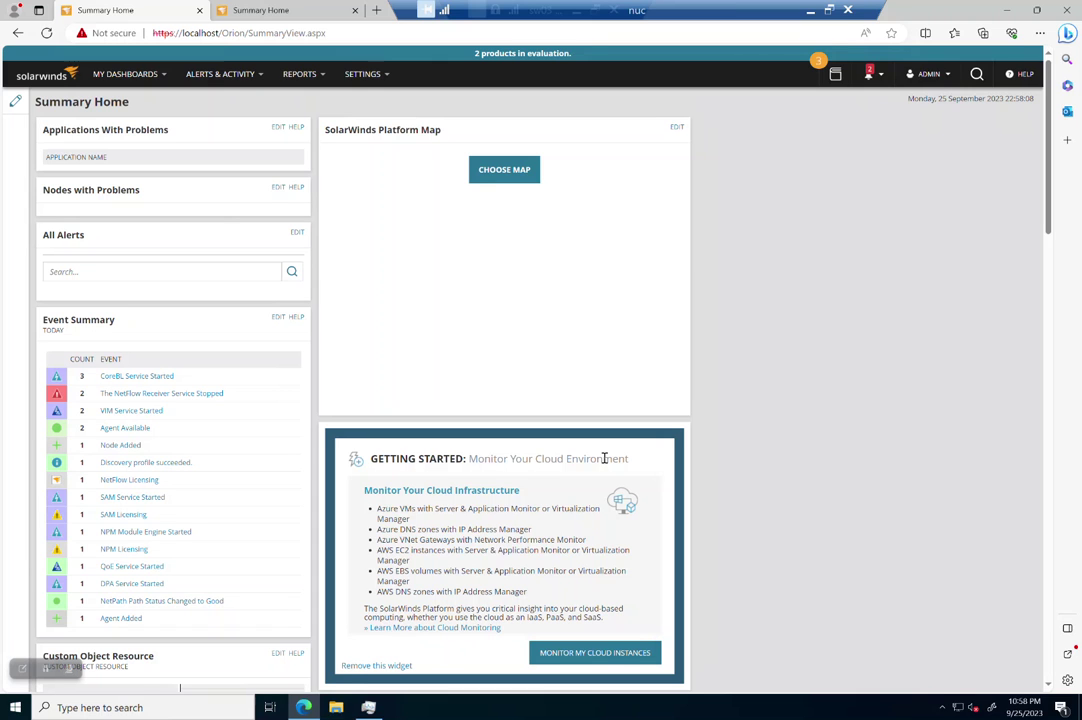
# Open the SETTINGS dropdown in the Summary Home top navigation bar
pyautogui.click(362, 74)
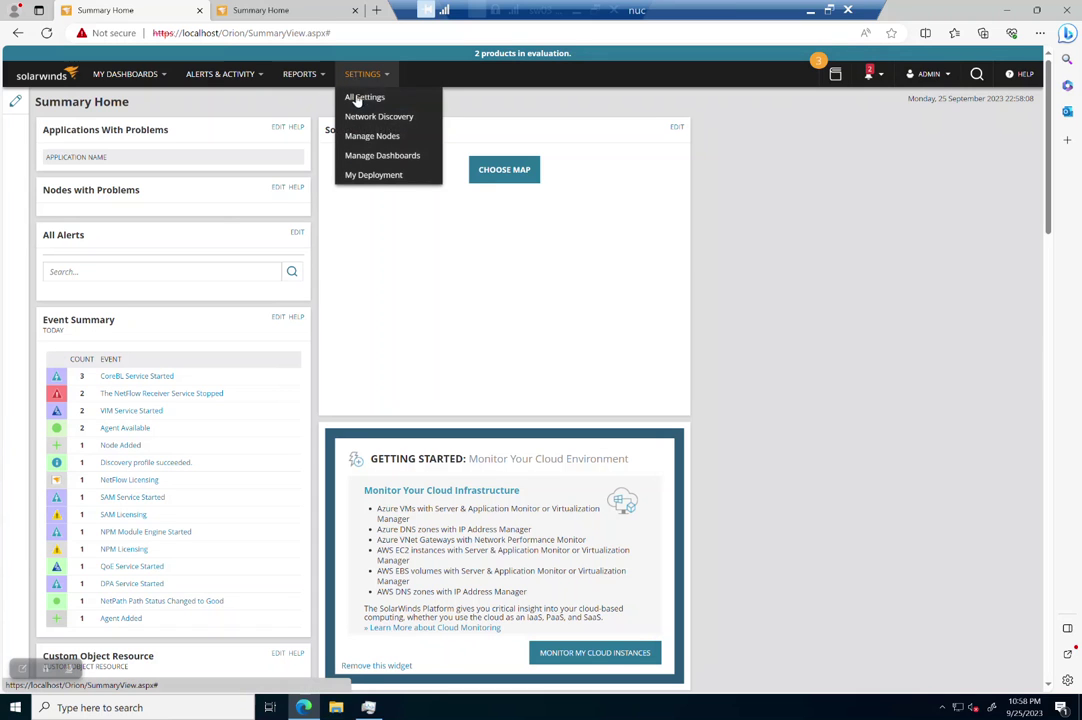
# Check that Manage Nodes lists only sw03, then go to Network Discovery and add a new discovery
pyautogui.click(360, 138)
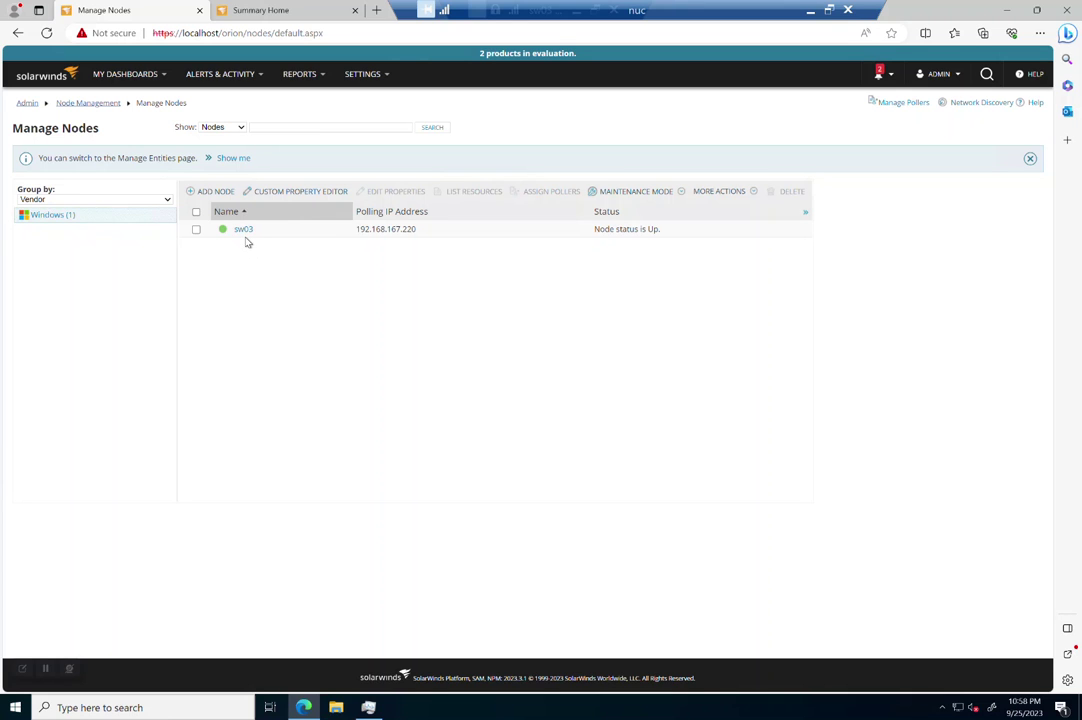
pyautogui.moveTo(370, 76)
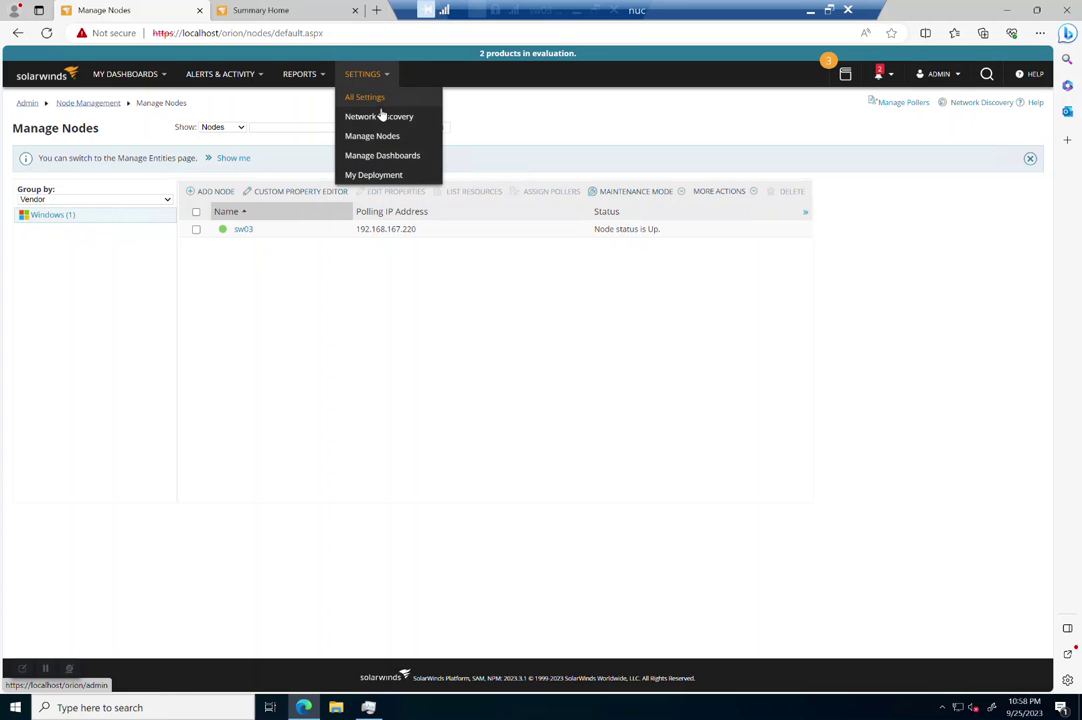
pyautogui.click(379, 116)
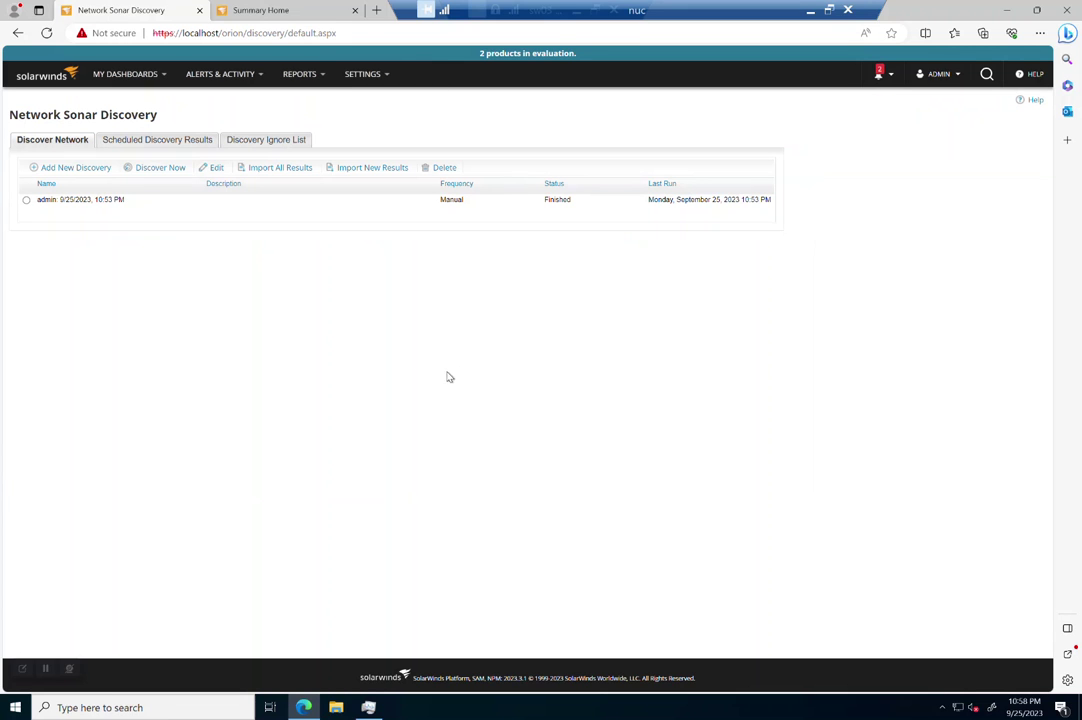
pyautogui.click(90, 168)
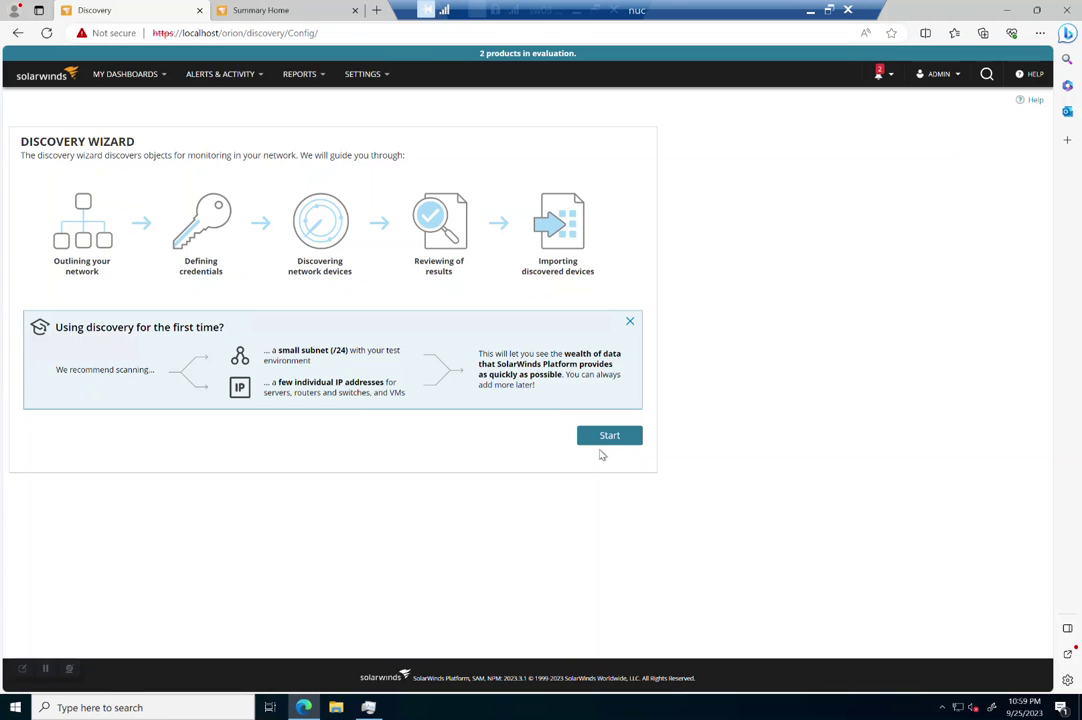
# Add and validate IPs 192.168.167.210, 192.168.167.211 and 192.168.167.212, then advance to the Agents step
pyautogui.click(608, 436)
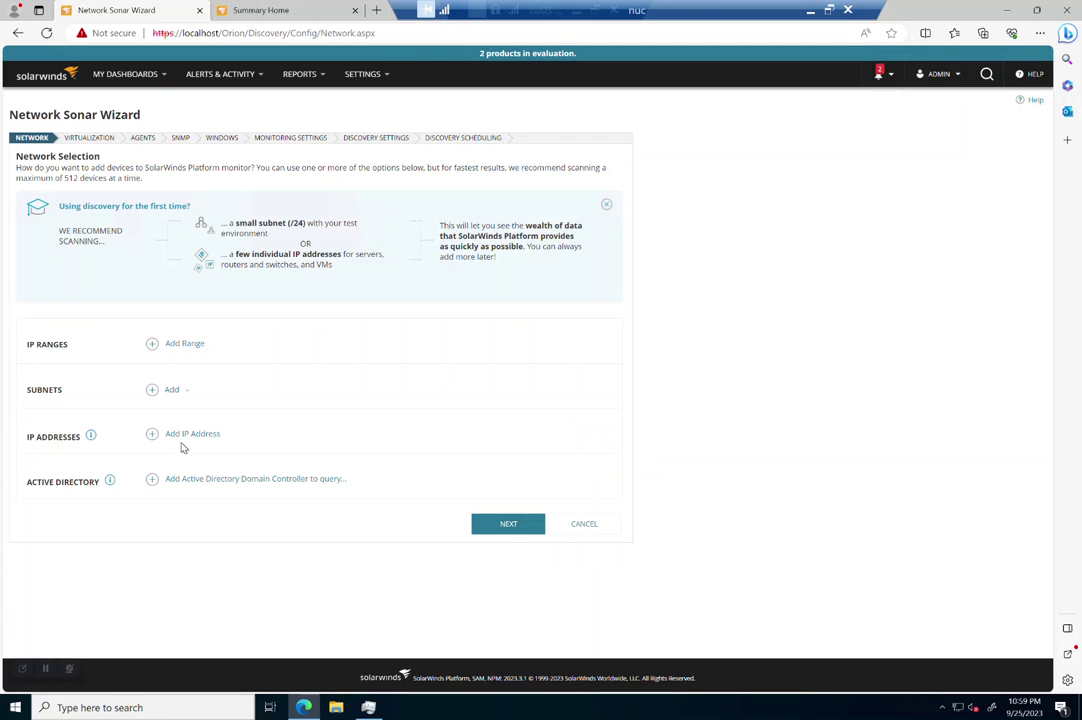
pyautogui.click(171, 389)
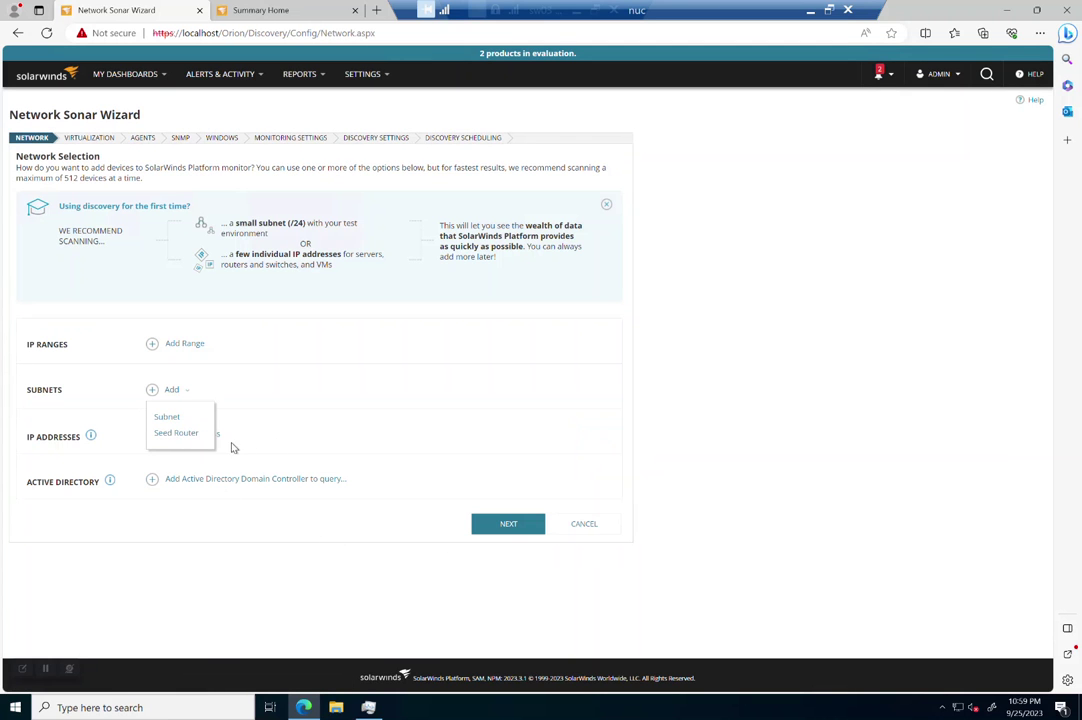
pyautogui.click(200, 435)
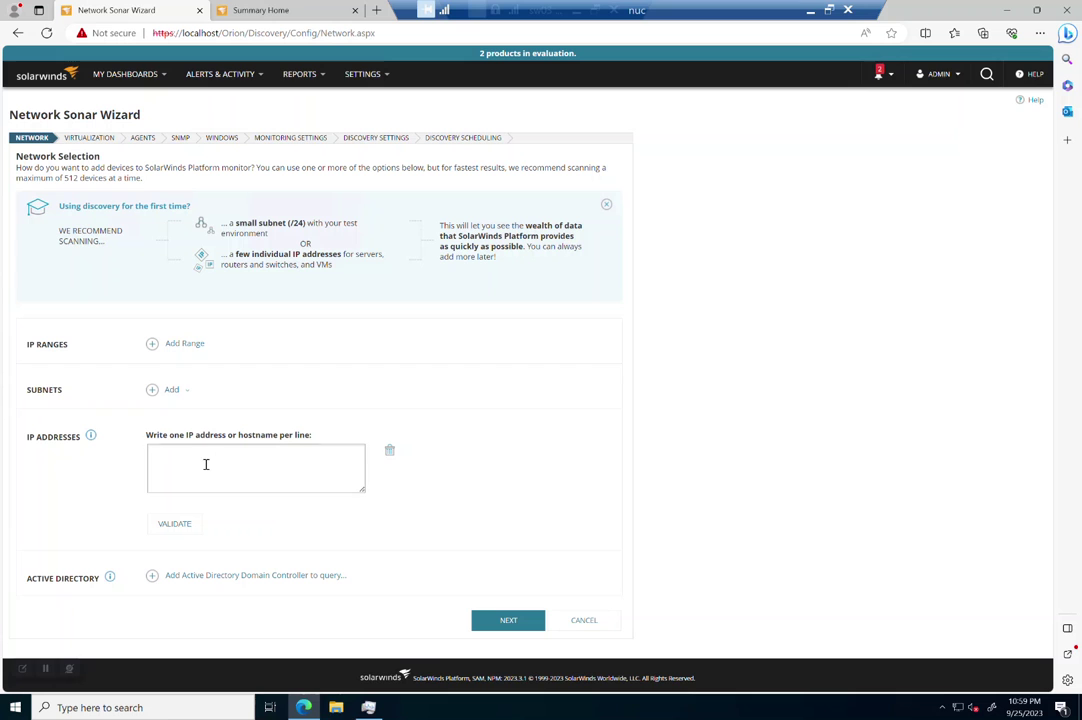
pyautogui.click(206, 464)
pyautogui.write('192.168.167.210 192.168.167.211 192.168.167.212')
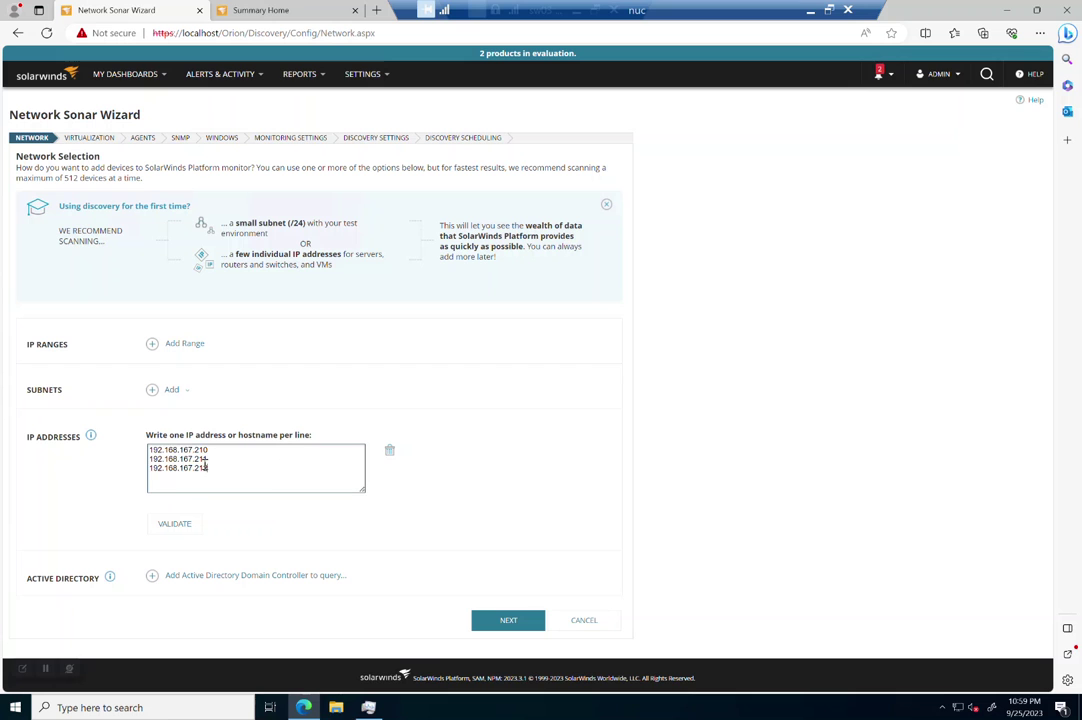
pyautogui.click(174, 523)
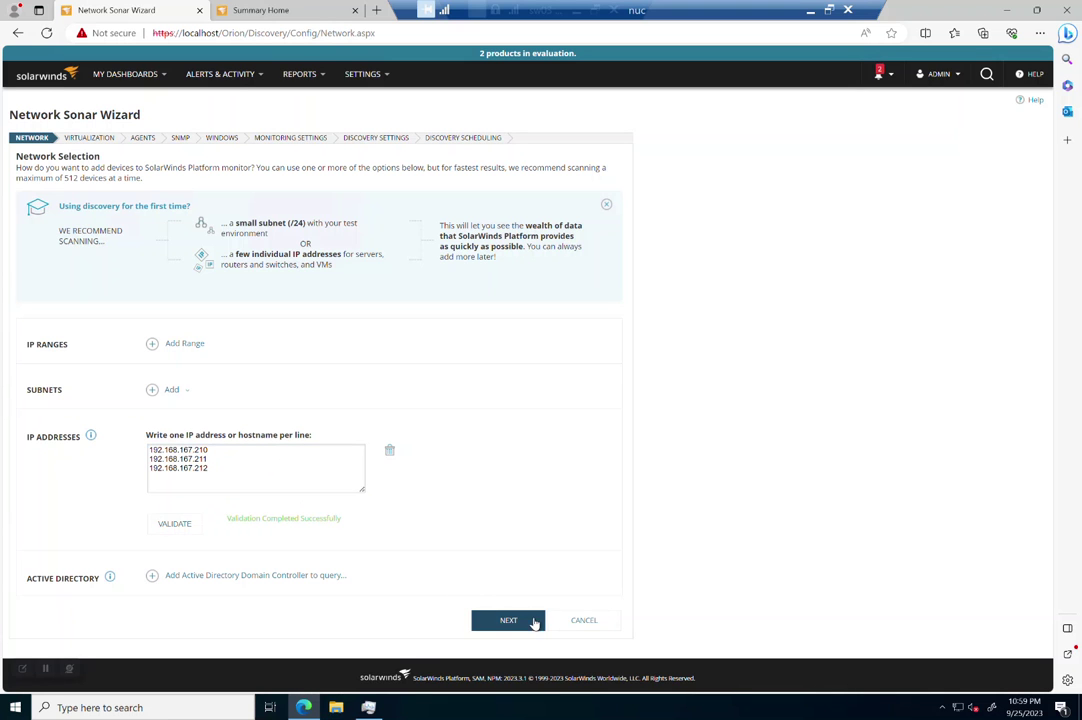
pyautogui.click(533, 621)
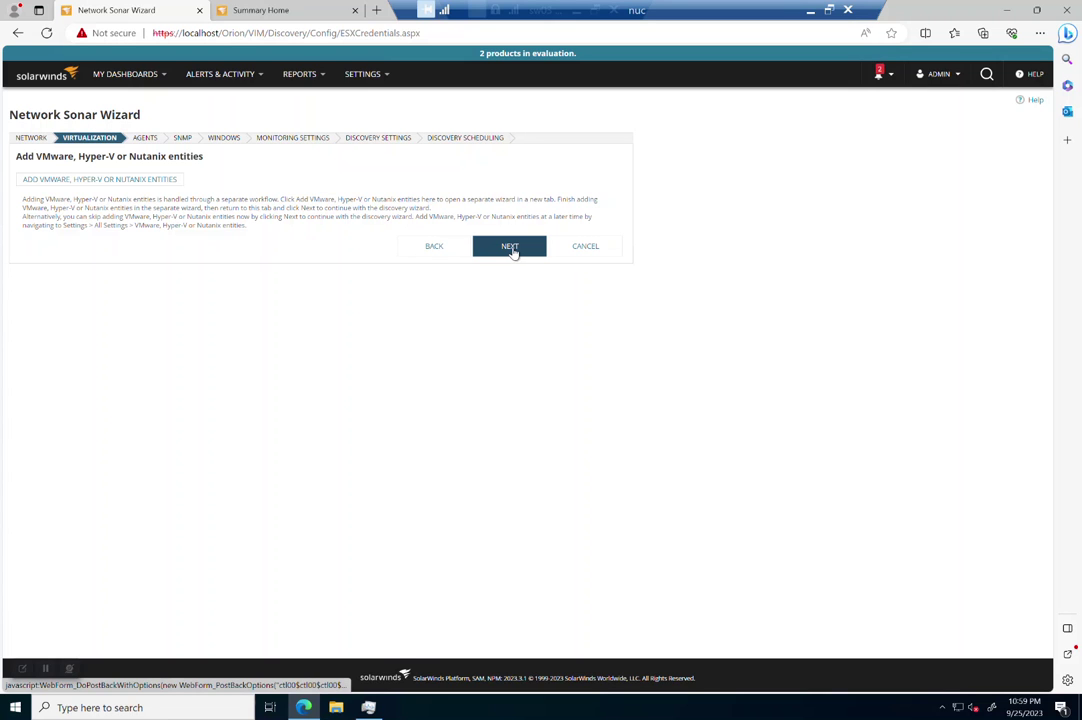
pyautogui.click(511, 248)
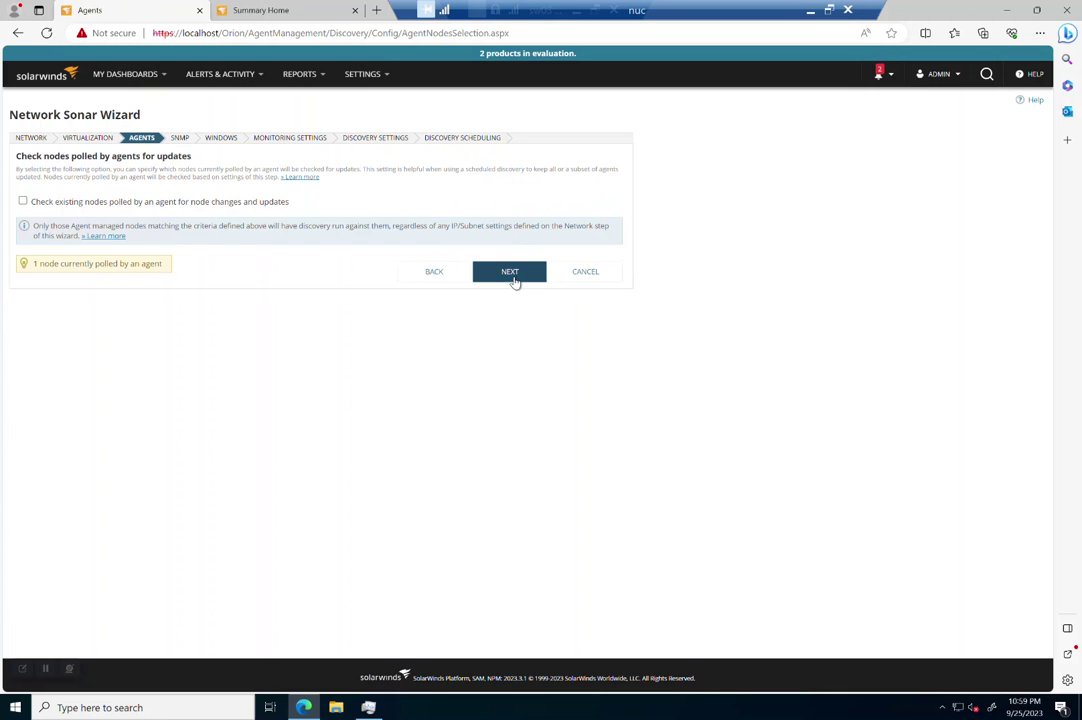
# Skip the agent and SNMP steps and add the saved Windows service-account credential for WMI
pyautogui.click(513, 279)
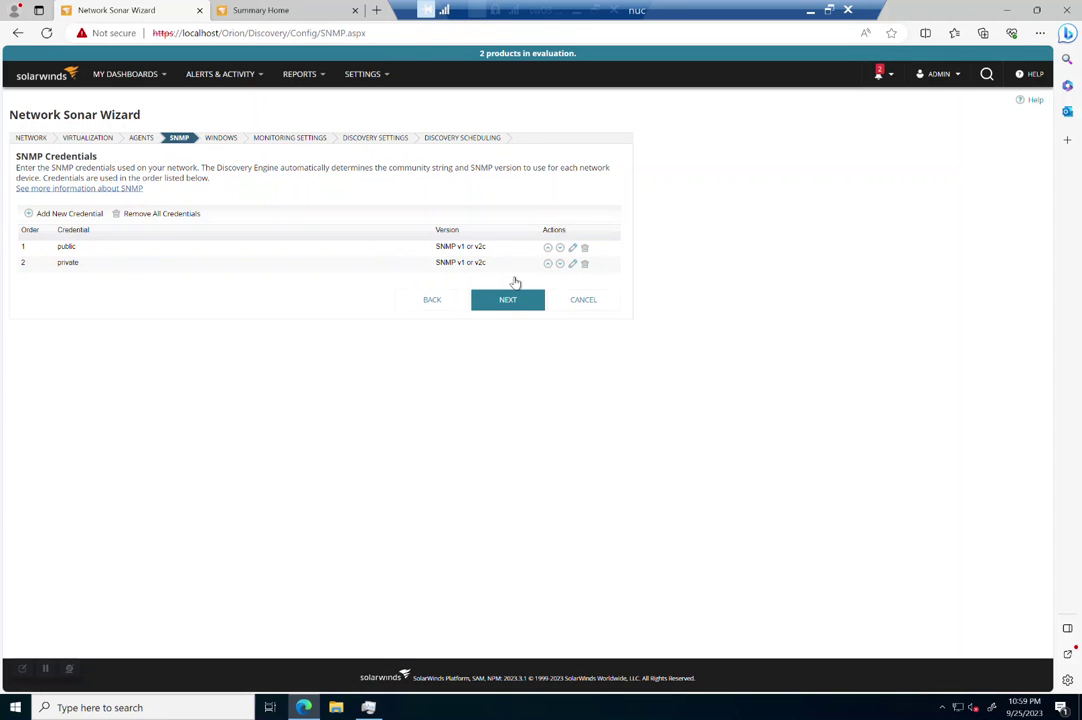
pyautogui.click(506, 305)
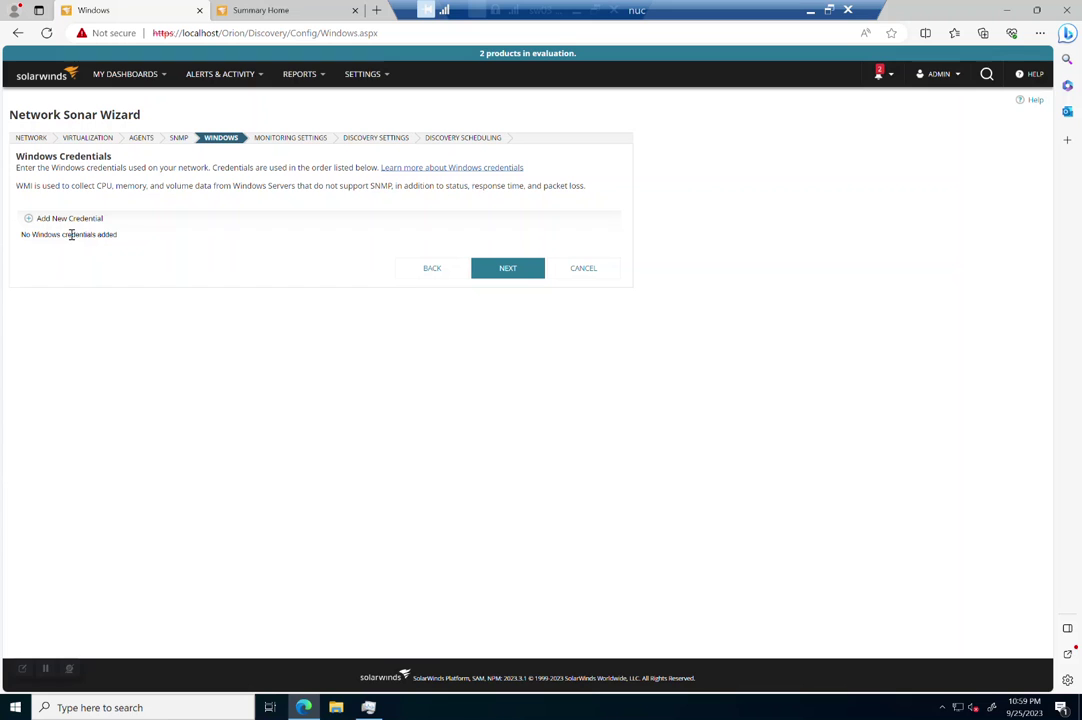
pyautogui.click(88, 222)
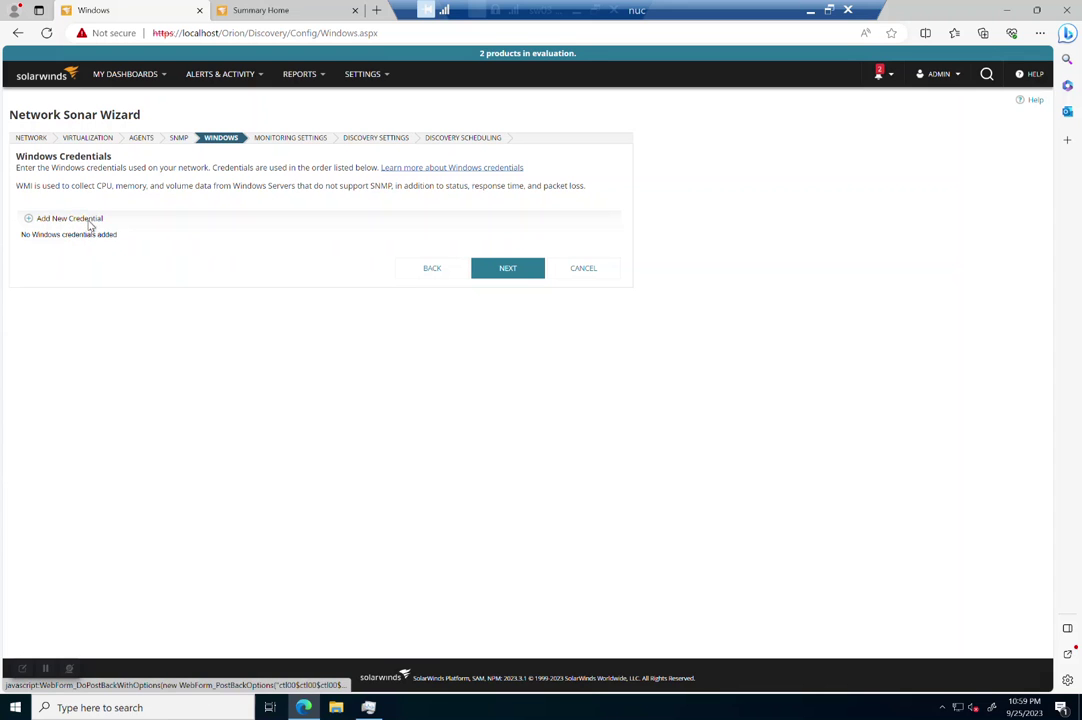
pyautogui.click(92, 272)
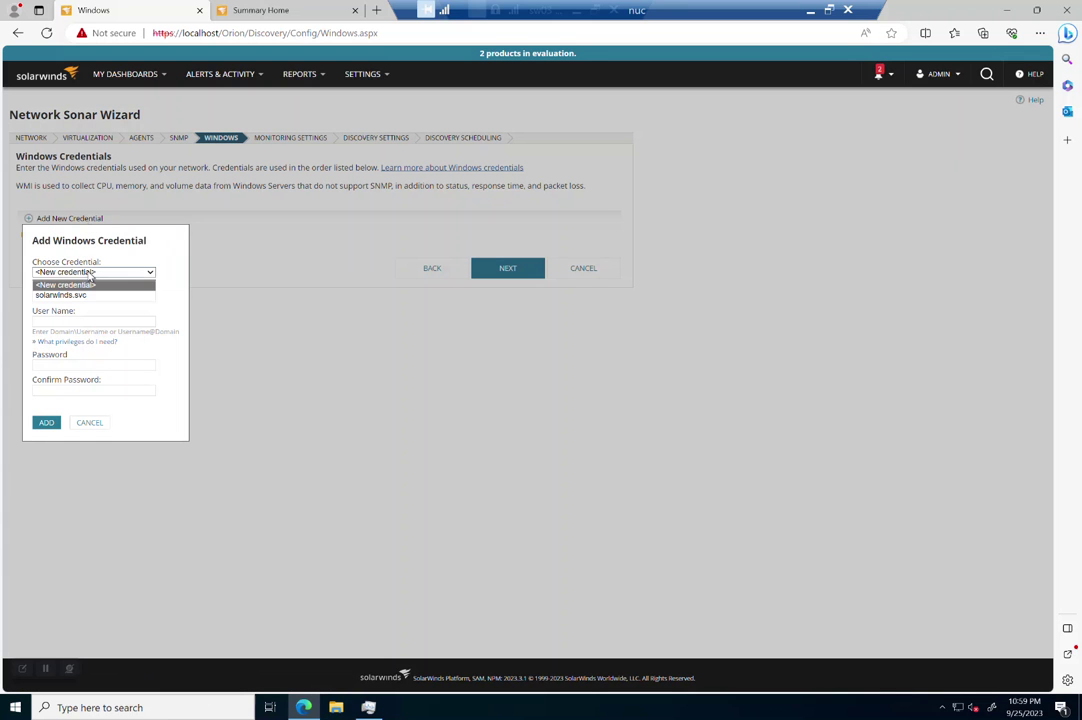
pyautogui.click(89, 295)
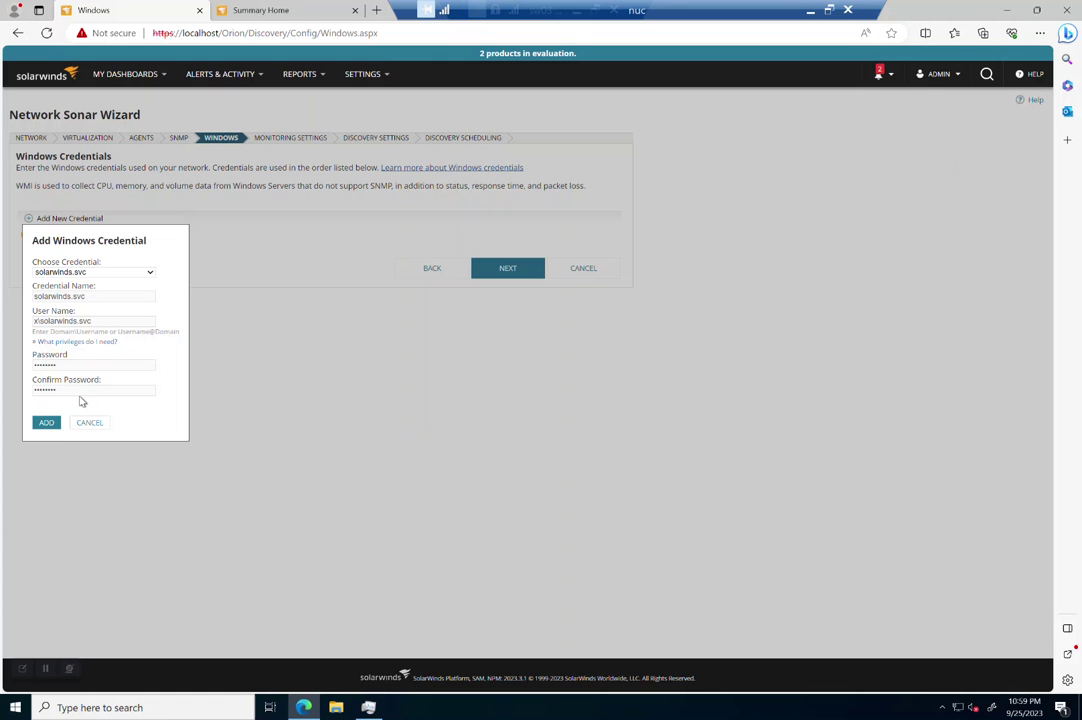
pyautogui.click(50, 423)
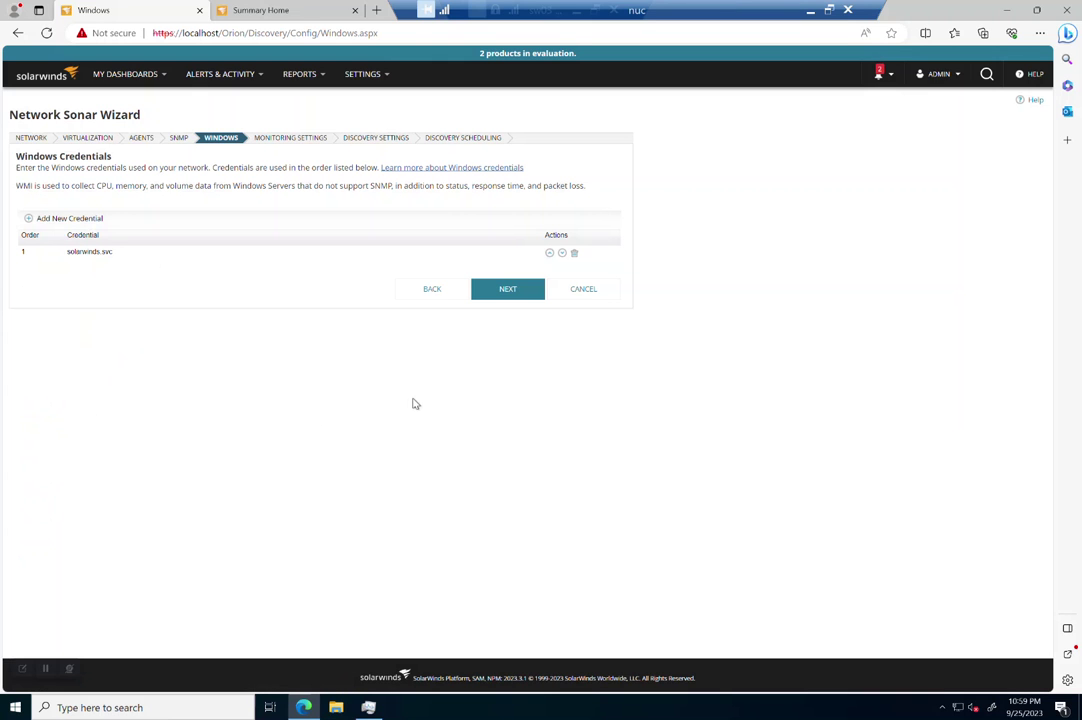
pyautogui.click(509, 292)
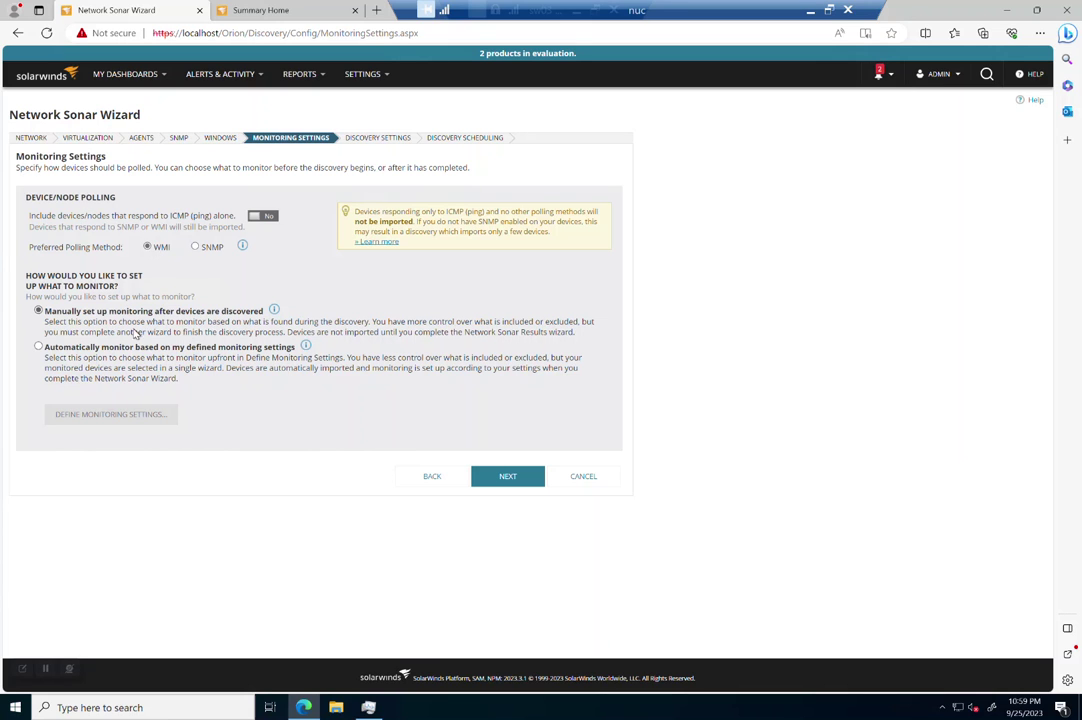
# Keep default polling and timeouts, set the discovery to run once but not now, and save
pyautogui.click(507, 476)
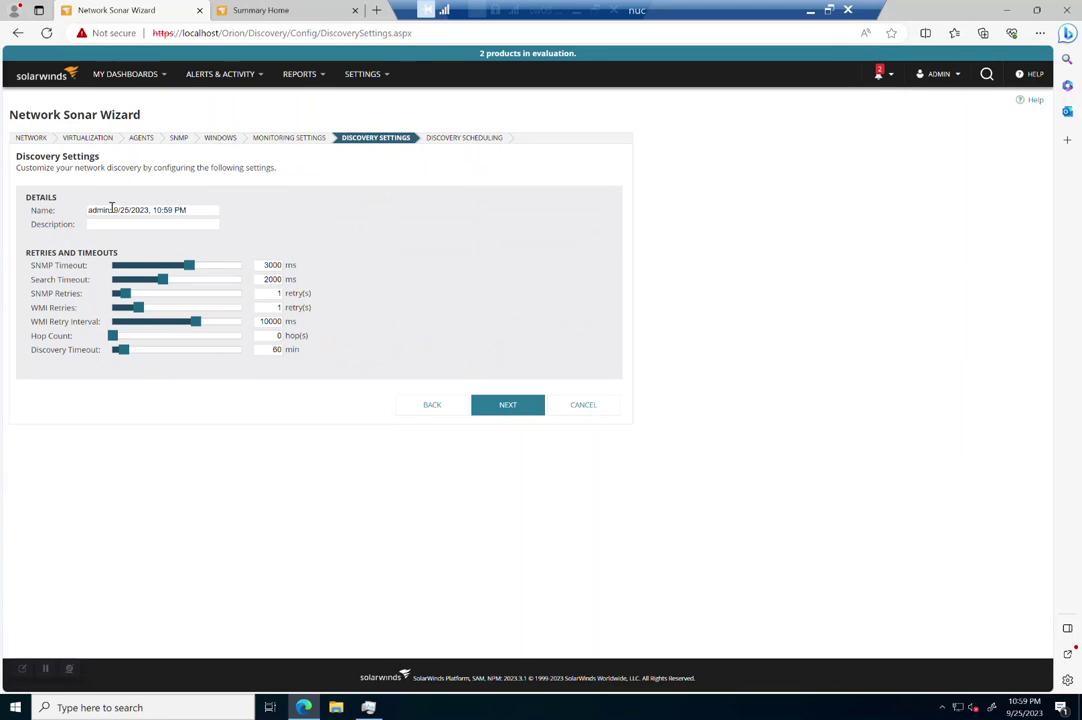
pyautogui.click(531, 407)
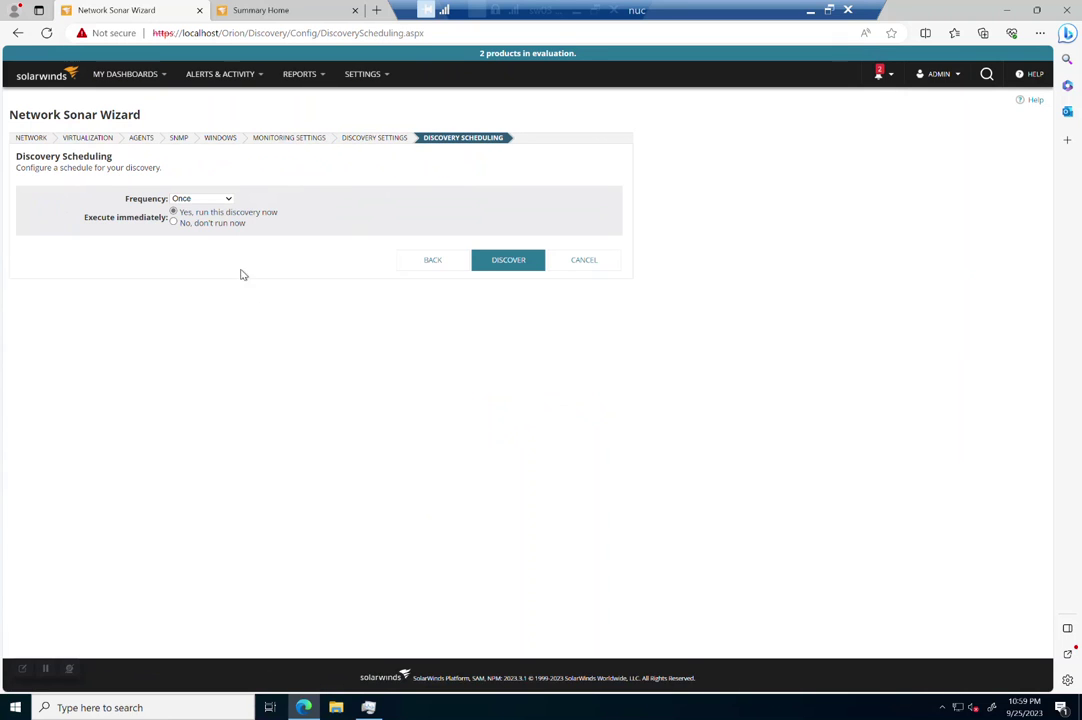
pyautogui.click(174, 223)
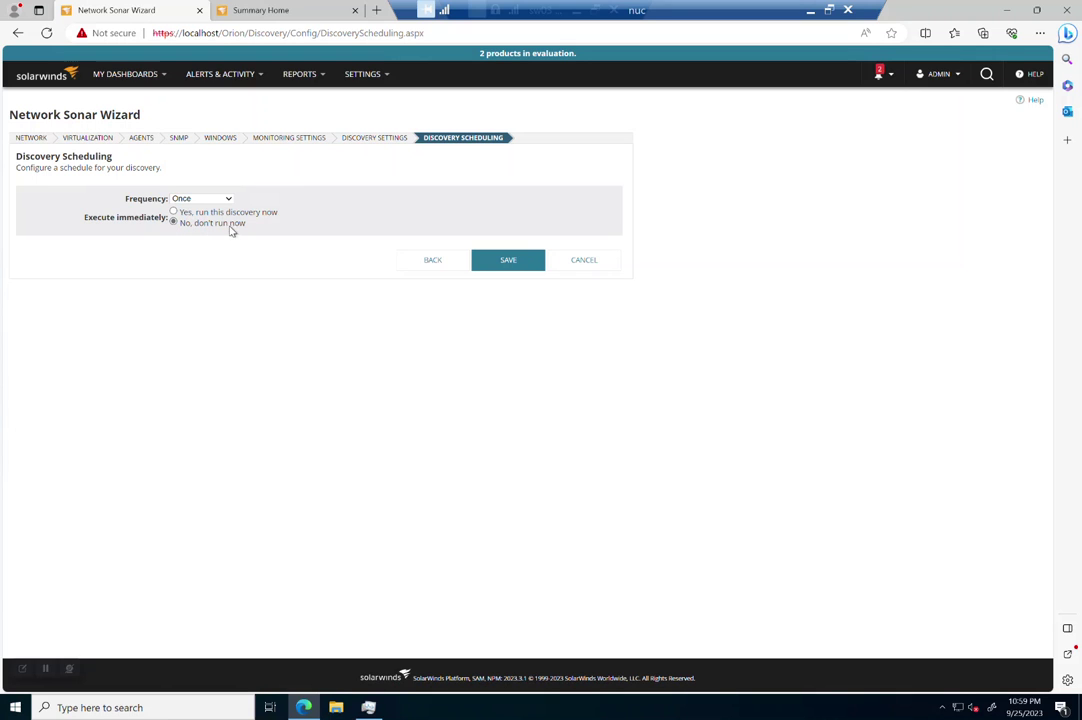
pyautogui.click(174, 213)
pyautogui.click(174, 223)
pyautogui.click(519, 264)
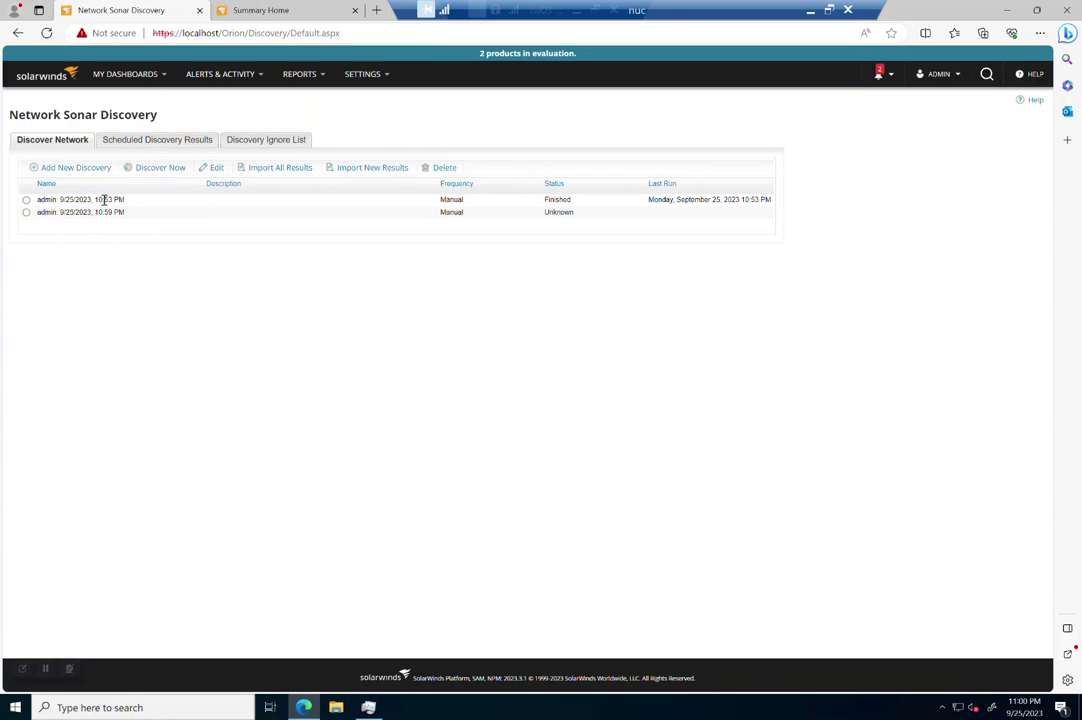
# Select all three servers in Scheduled Discovery Results and launch Import Nodes
pyautogui.moveTo(75, 199); pyautogui.dragTo(124, 199)
pyautogui.click(145, 140)
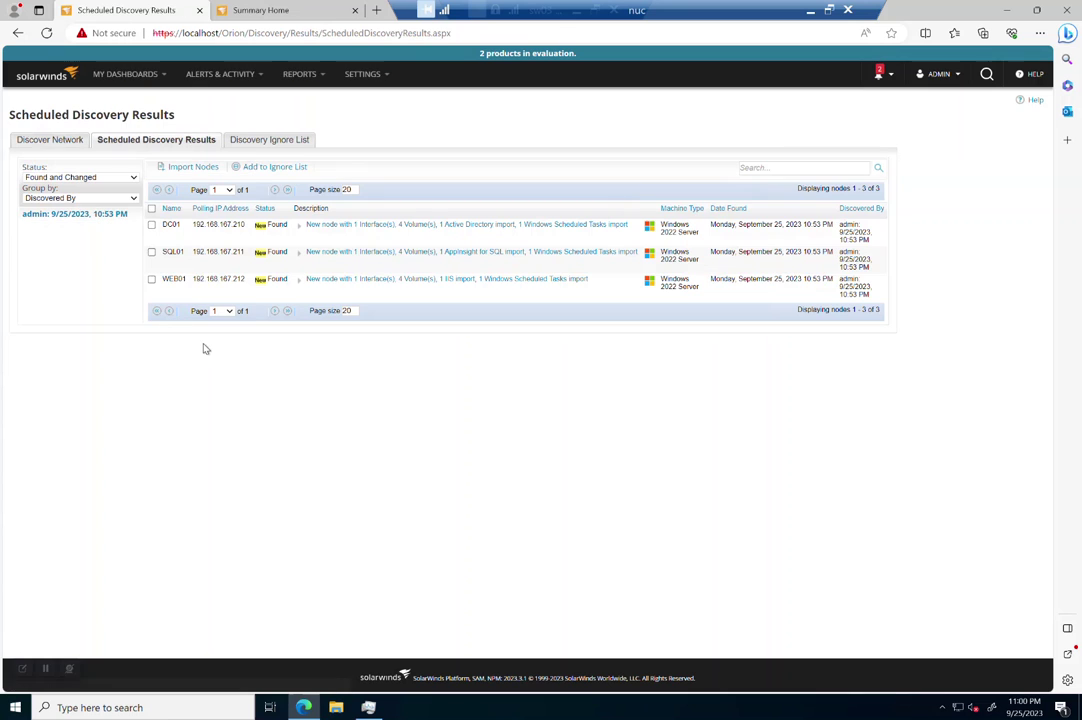
pyautogui.click(152, 209)
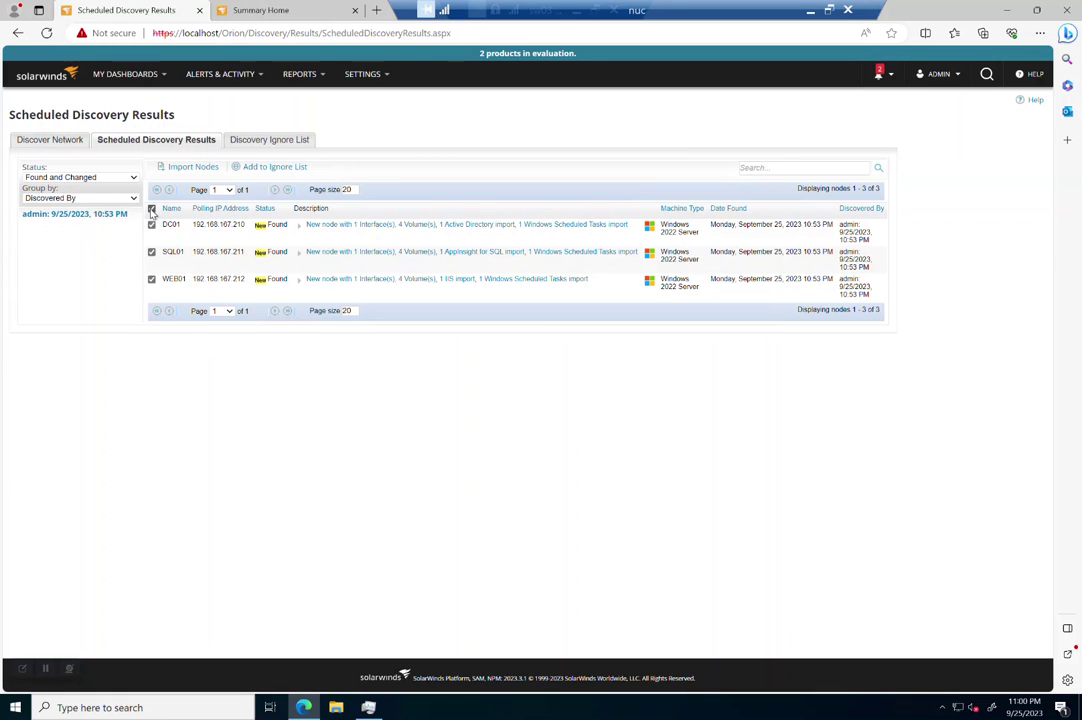
pyautogui.click(192, 168)
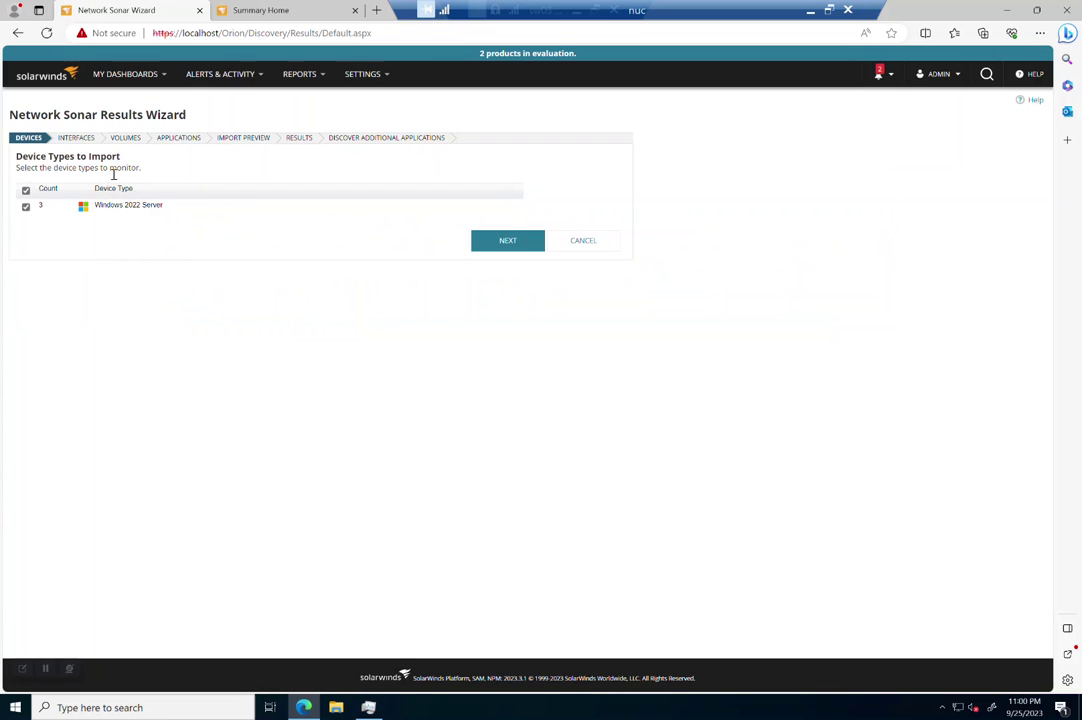
# Accept the Windows 2022 Server device type and the three Ethernet interfaces
pyautogui.moveTo(160, 210); pyautogui.dragTo(88, 206)
pyautogui.click(132, 210)
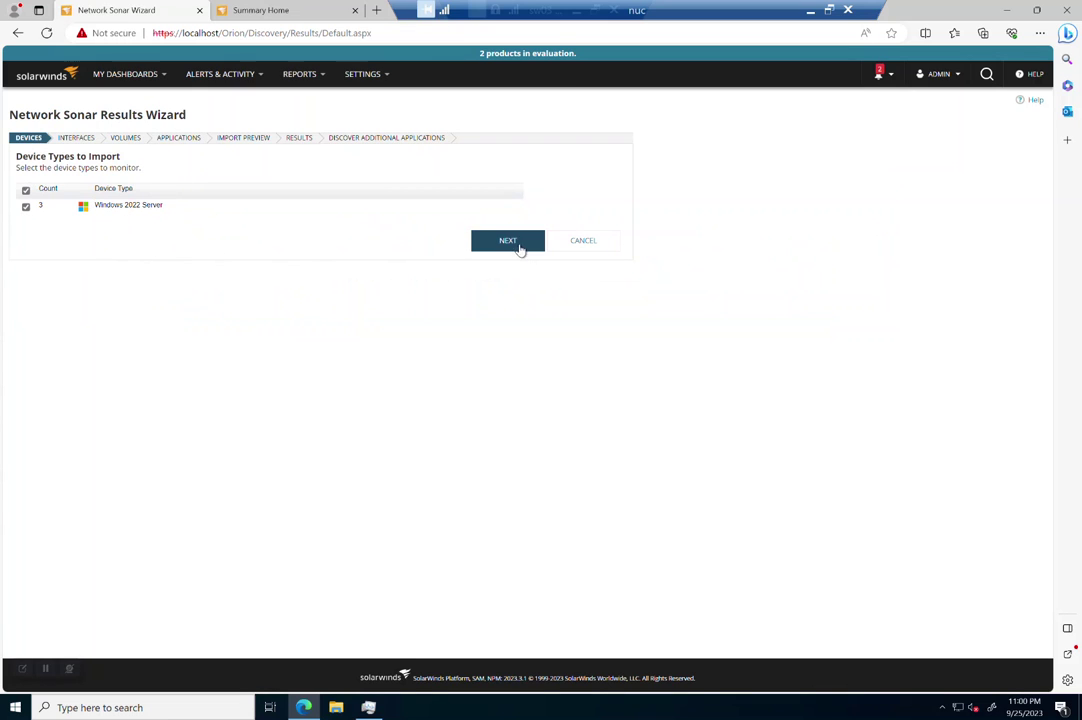
pyautogui.click(517, 246)
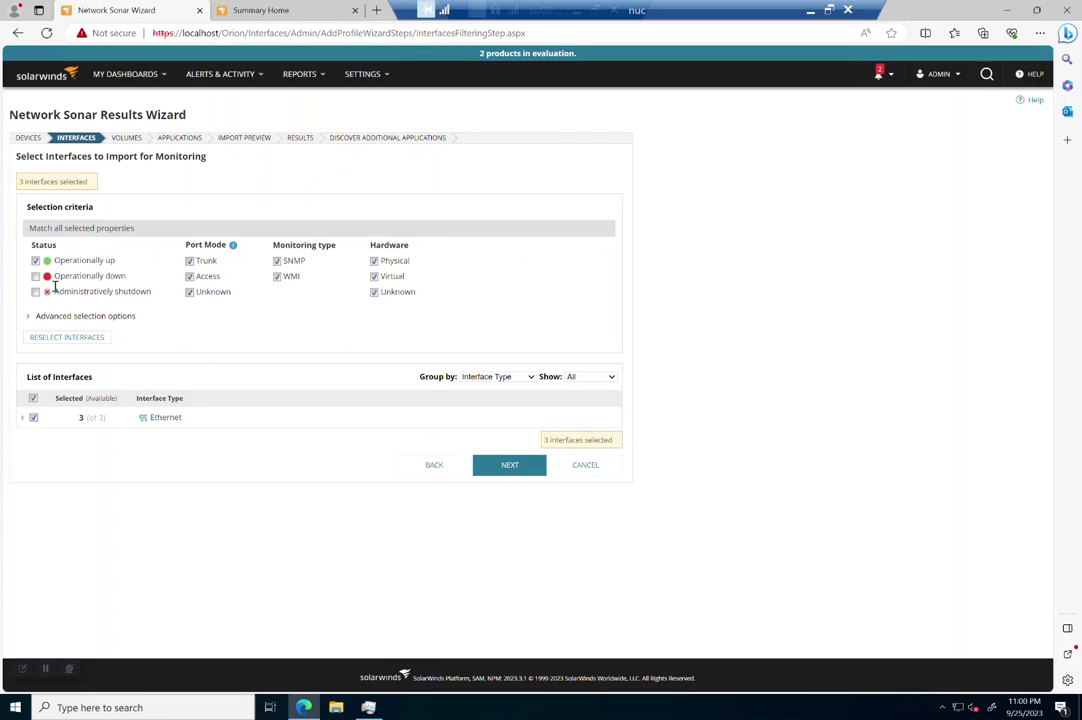
pyautogui.click(23, 417)
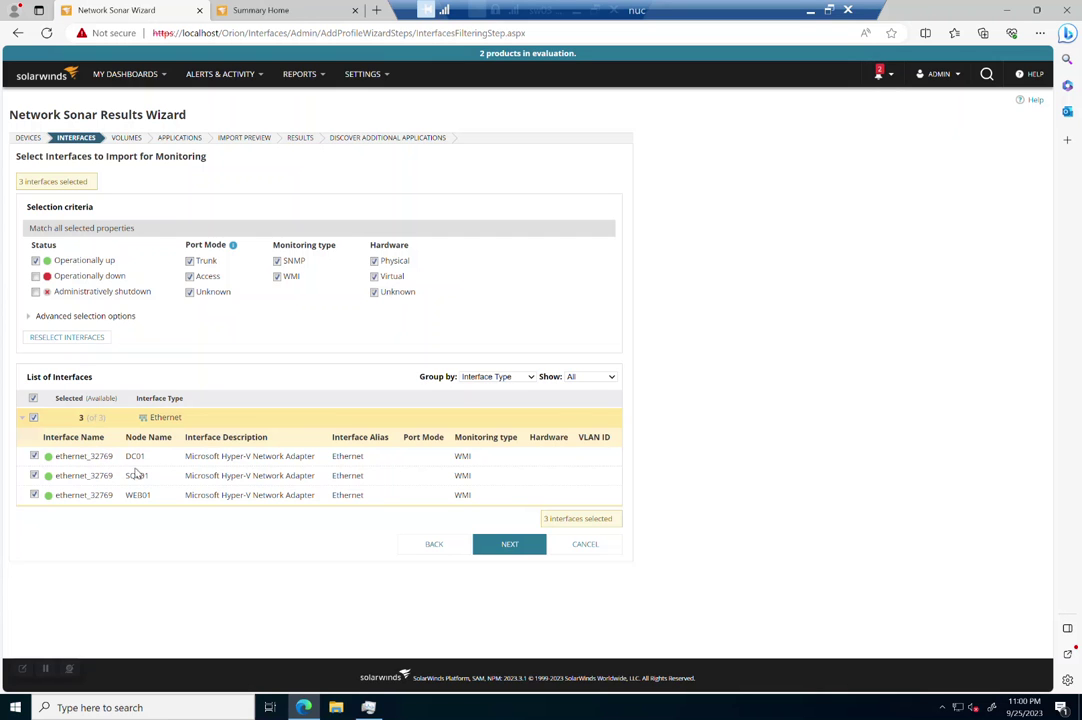
pyautogui.click(508, 545)
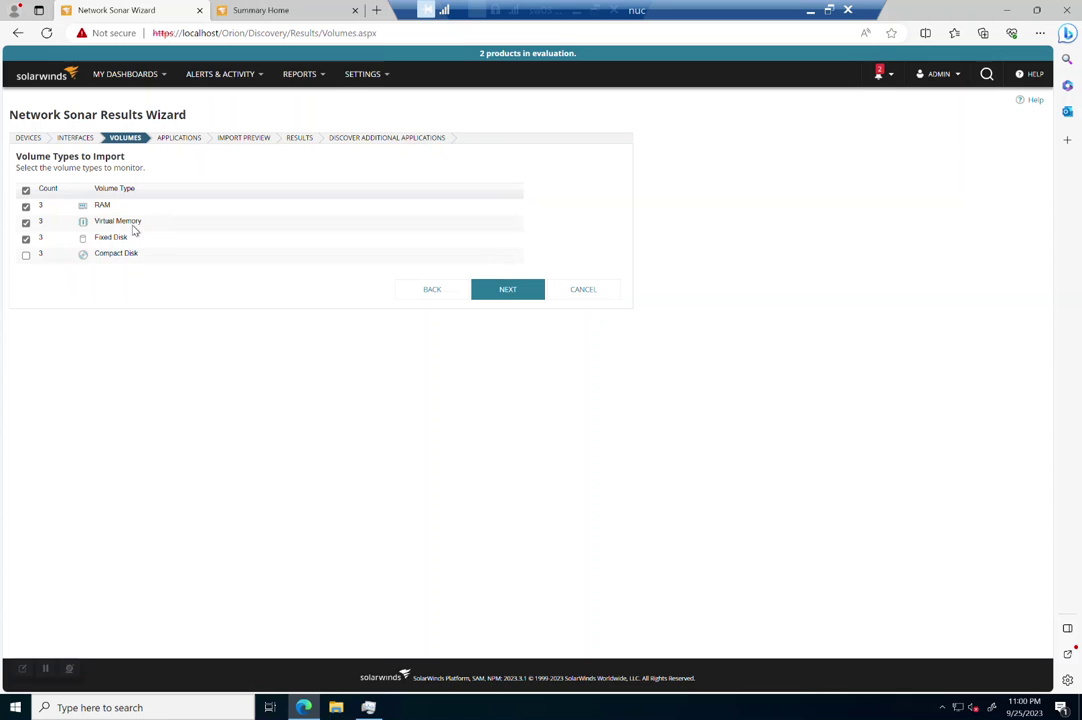
# Accept the RAM, virtual memory and fixed disk volumes and the three applications
pyautogui.moveTo(145, 255); pyautogui.dragTo(94, 254)
pyautogui.click(210, 365)
pyautogui.click(512, 290)
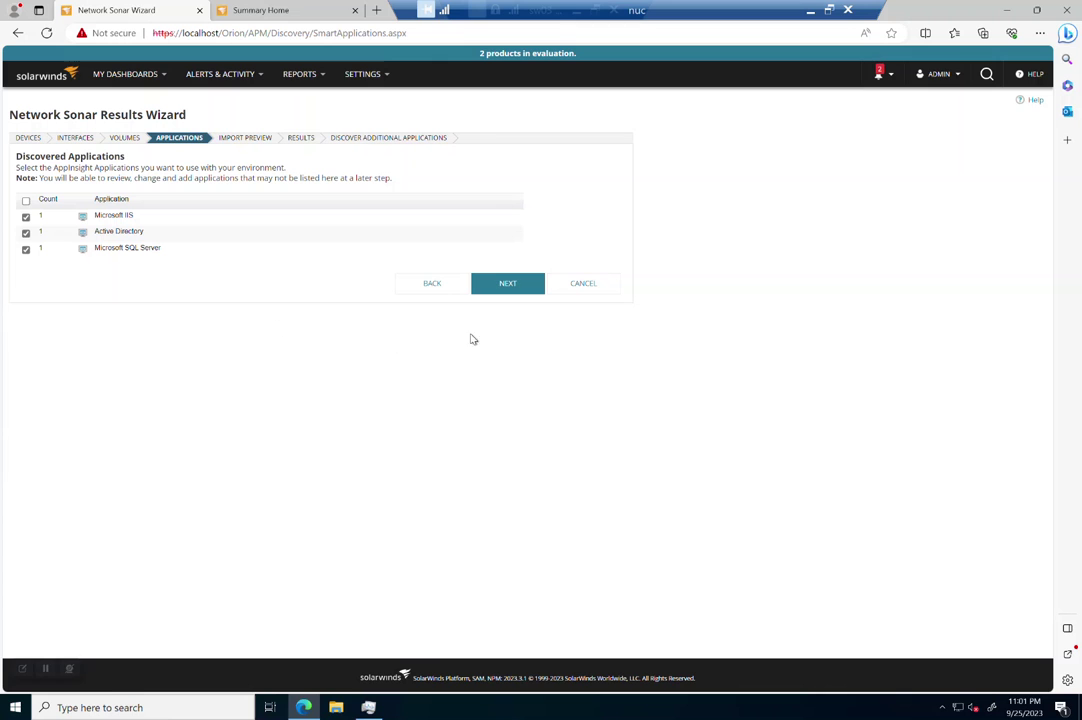
pyautogui.click(486, 290)
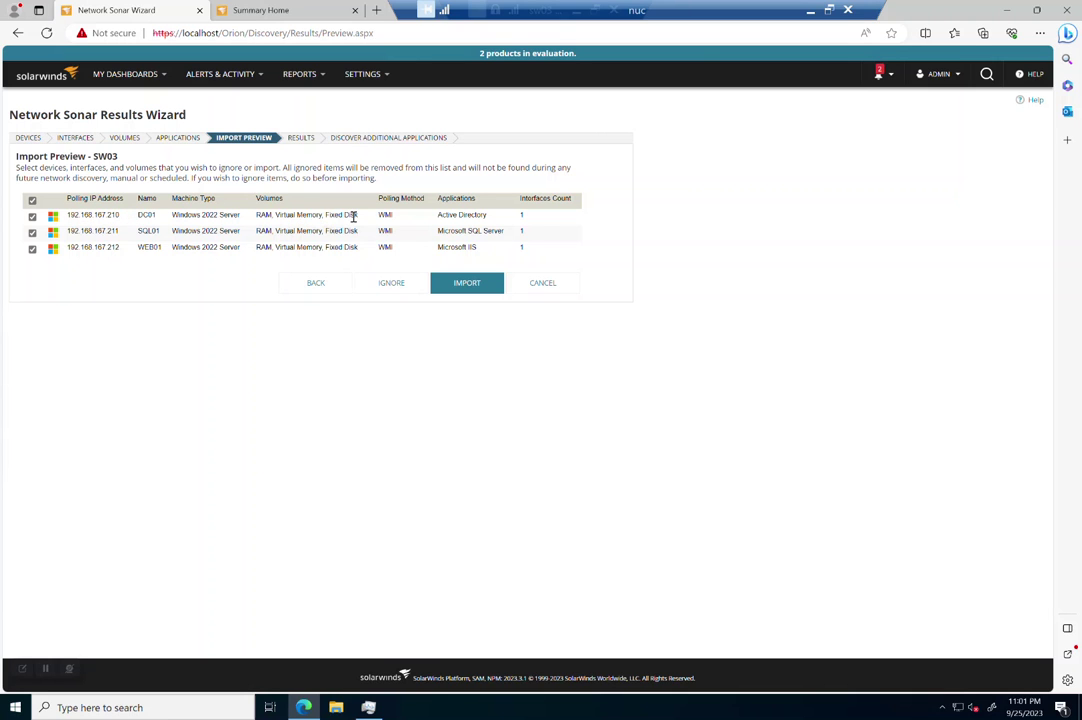
# Review the preview: Active Directory on DC01, Microsoft SQL Server on SQL01, Microsoft IIS on WEB01
pyautogui.tripleClick(455, 215)
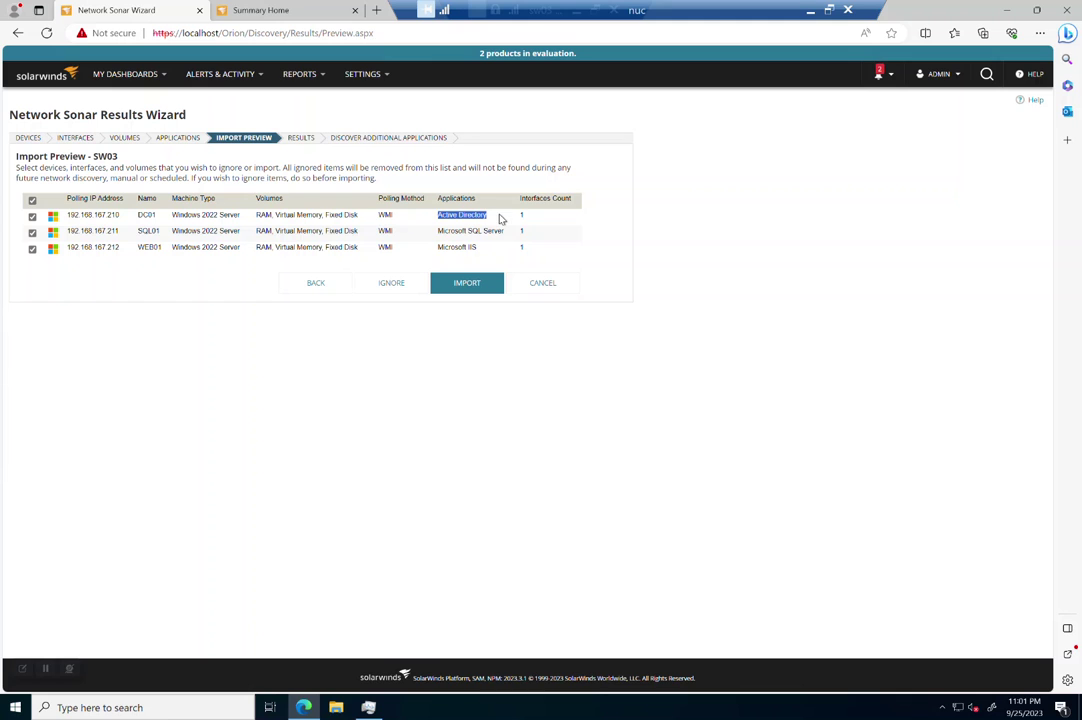
pyautogui.doubleClick(148, 231)
pyautogui.moveTo(437, 231); pyautogui.dragTo(506, 232)
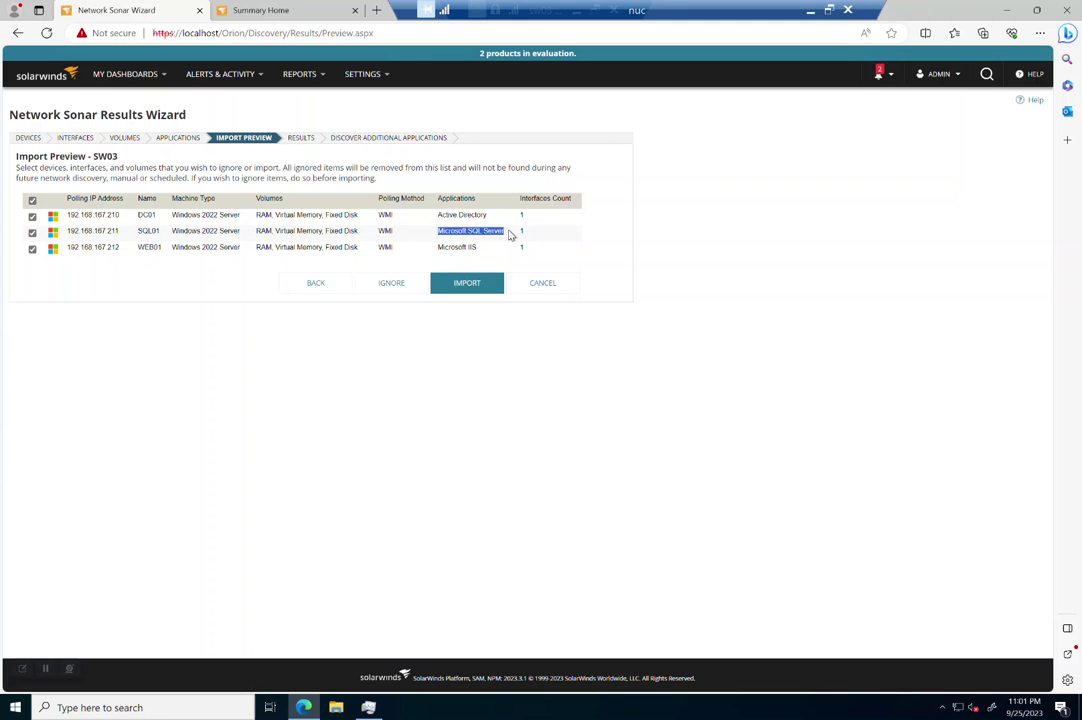
pyautogui.doubleClick(148, 247)
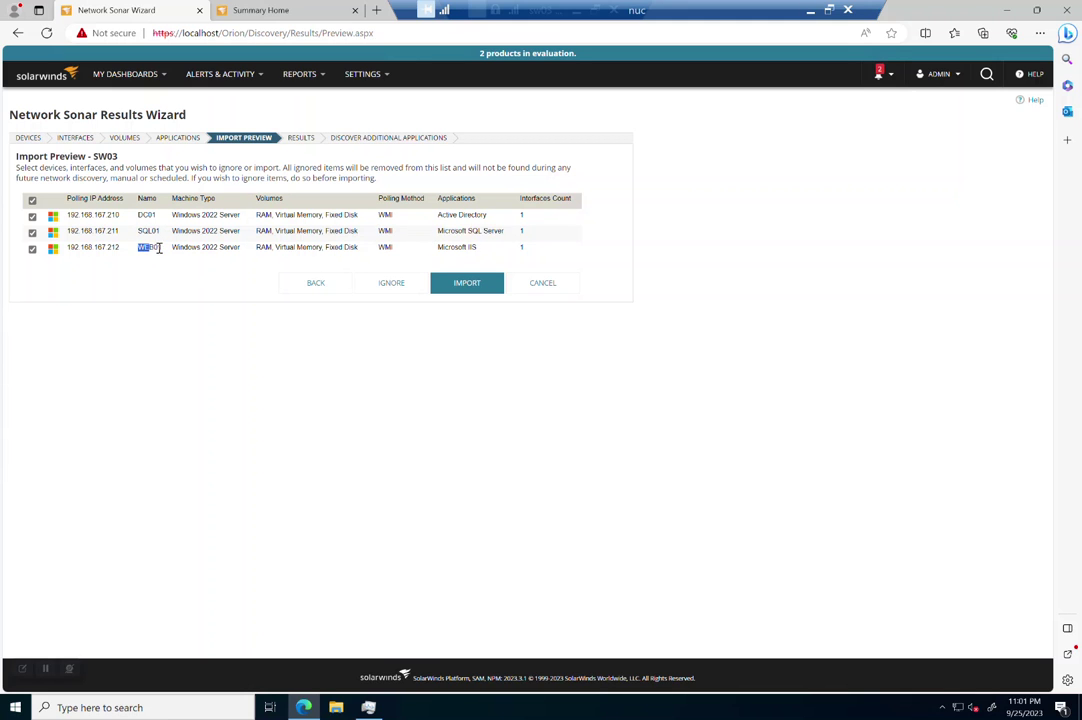
pyautogui.click(430, 255)
pyautogui.moveTo(430, 255); pyautogui.dragTo(478, 251)
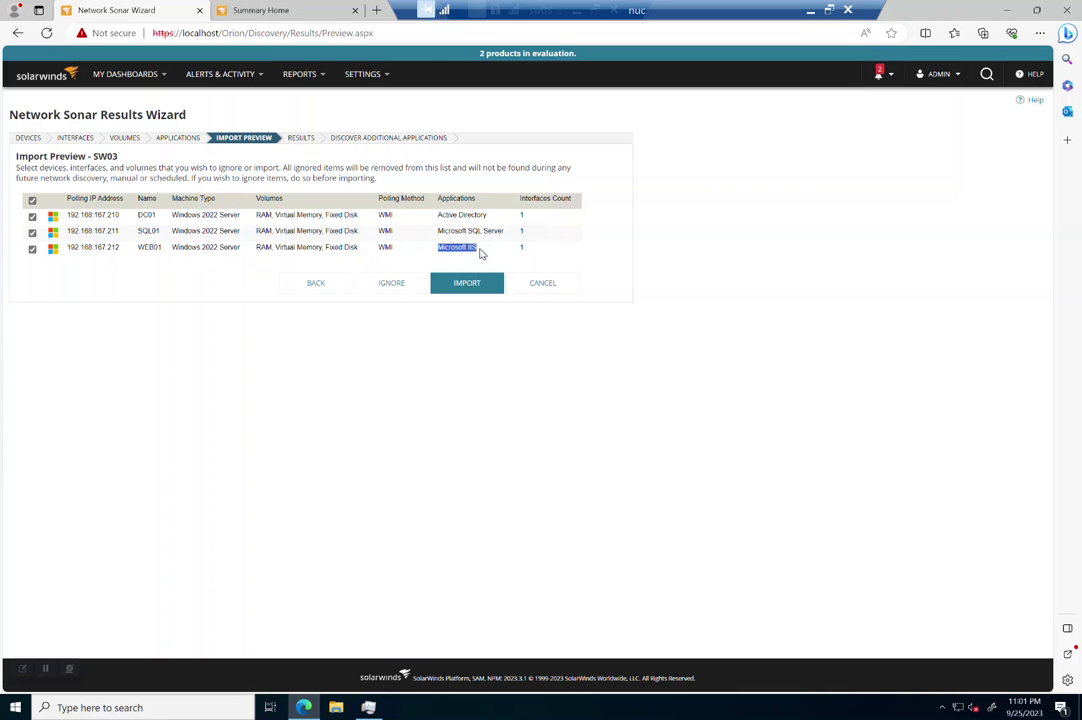
# Import the three servers into the database and close the wizard once import finishes
pyautogui.click(420, 367)
pyautogui.click(455, 289)
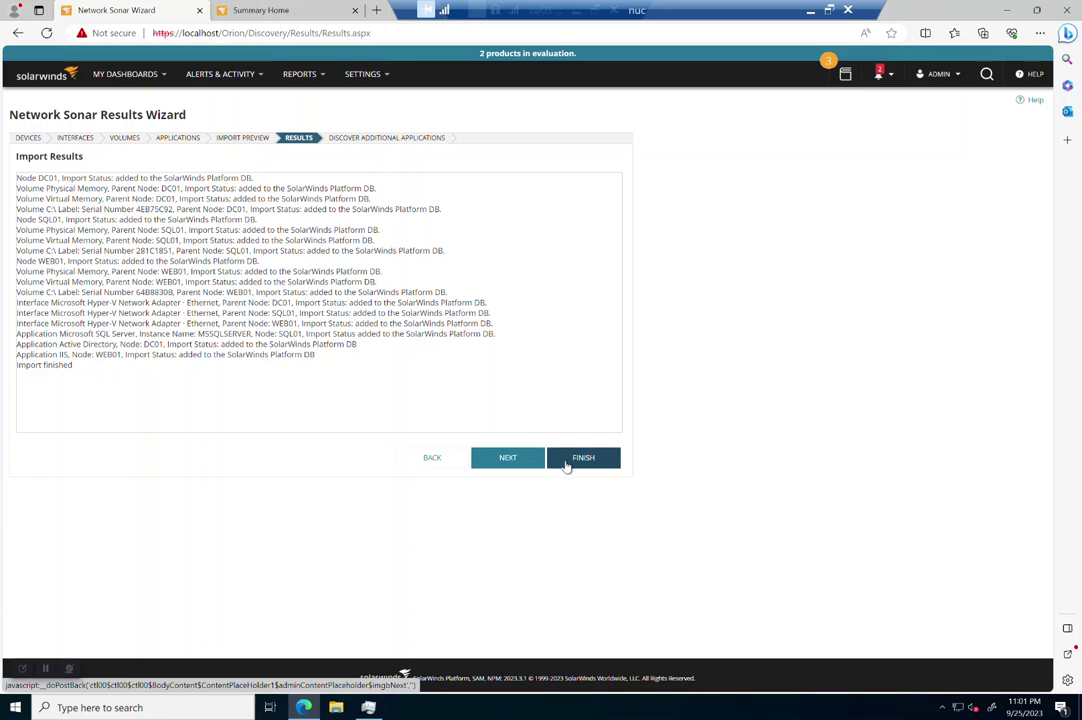
pyautogui.click(609, 465)
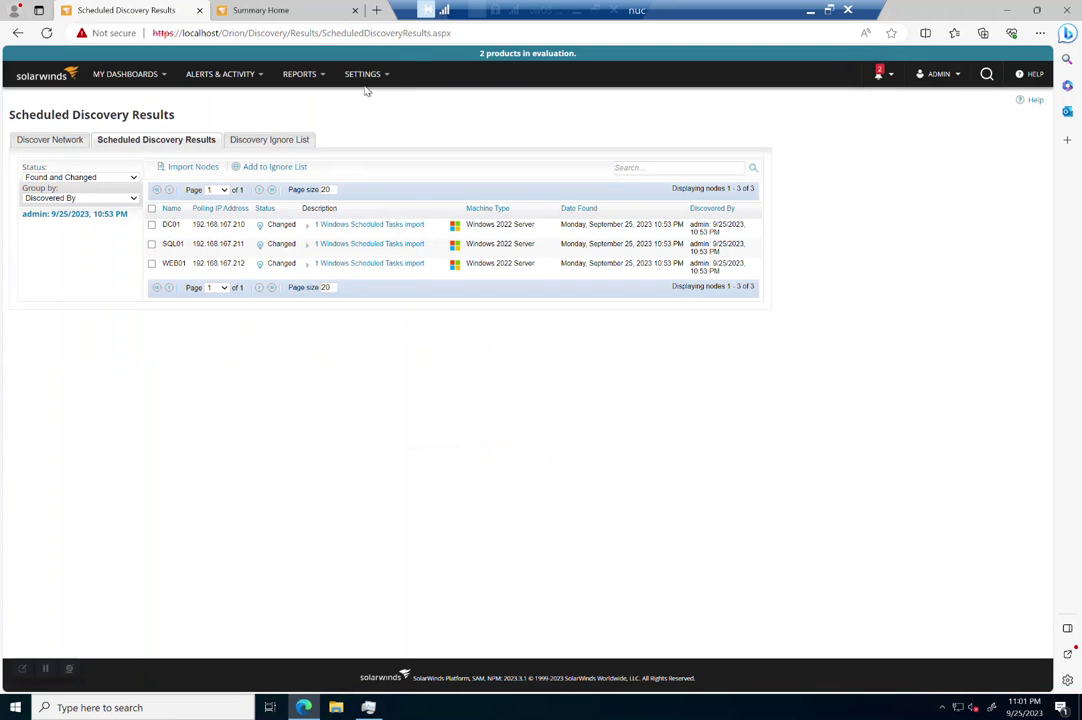
# Confirm Manage Nodes shows four nodes all up, then return to the Summary Home tab
pyautogui.moveTo(367, 80)
pyautogui.click(370, 136)
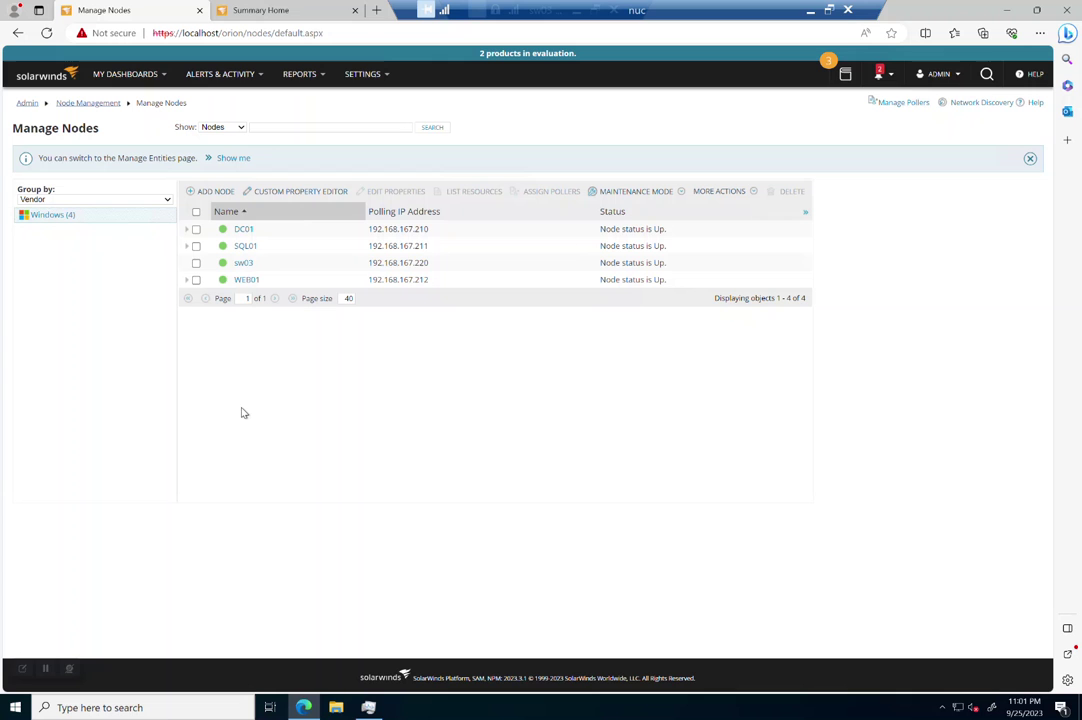
pyautogui.click(255, 9)
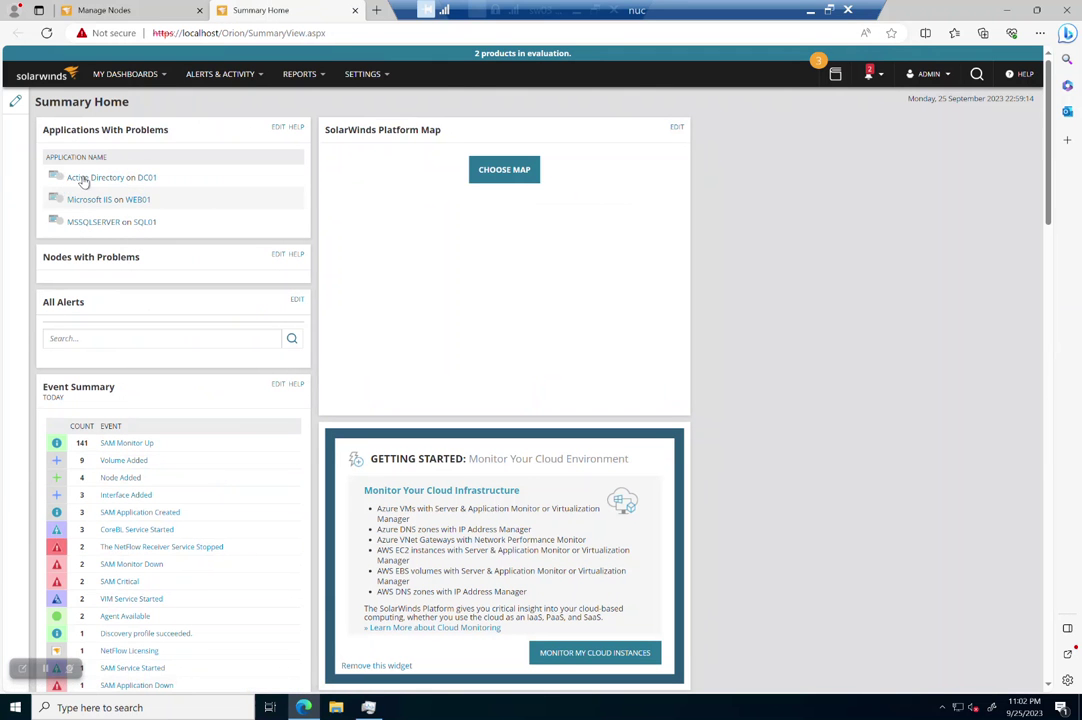
# Inspect the Active Directory entry under Applications With Problems on Summary Home
pyautogui.moveTo(72, 179)
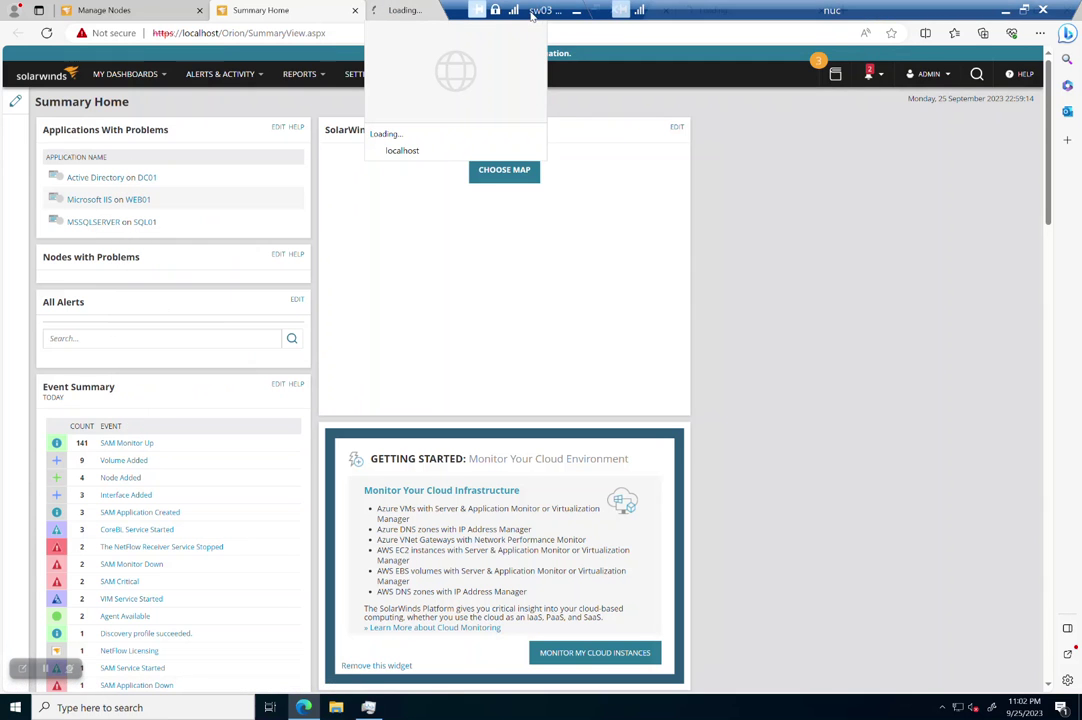
# Review the MSSQLSERVER AppInsight for SQL summary and database list, then go back to Manage Nodes
pyautogui.click(440, 10)
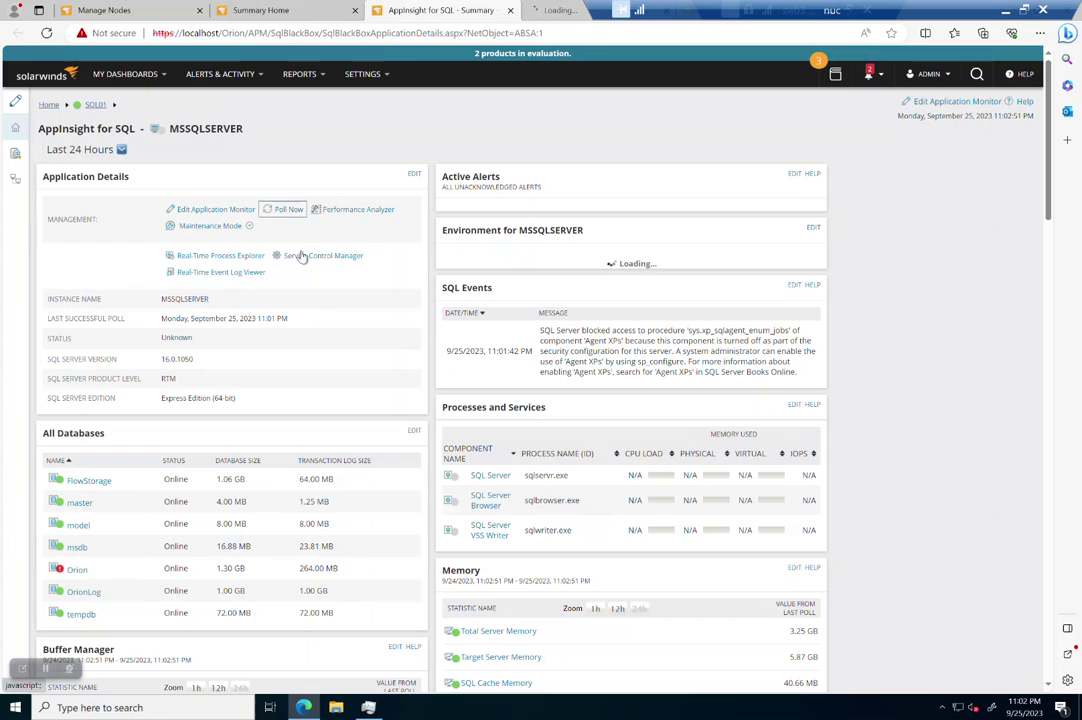
pyautogui.scroll(-5, 507, 293)
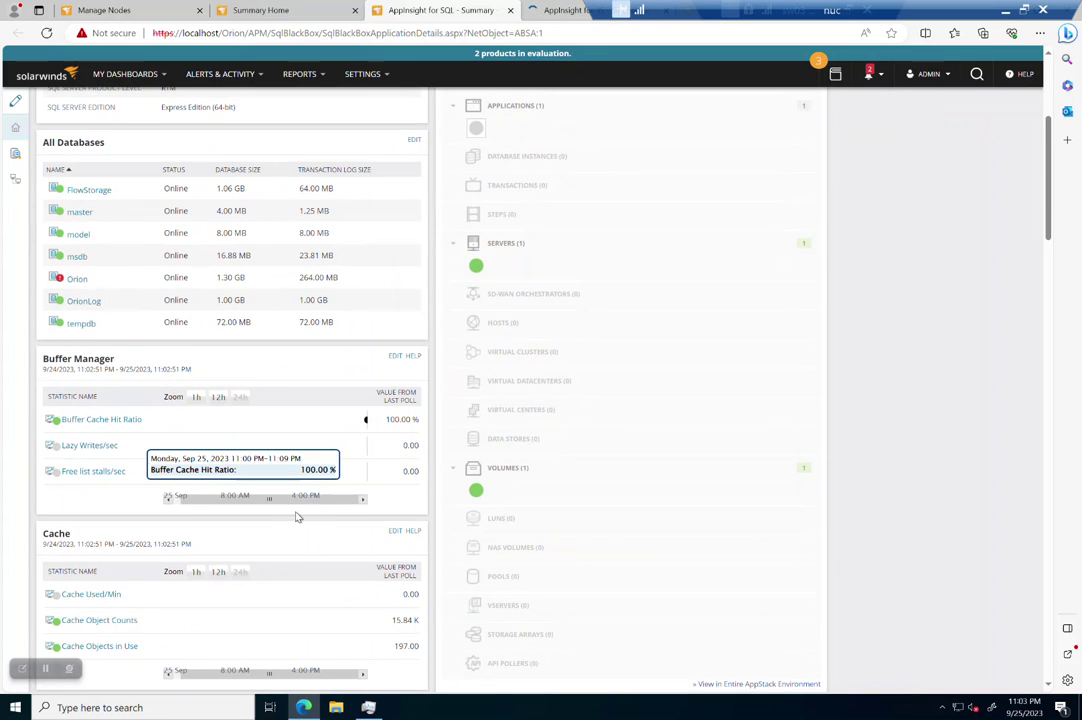
pyautogui.scroll(-3, 303, 545)
pyautogui.scroll(8, 305, 550)
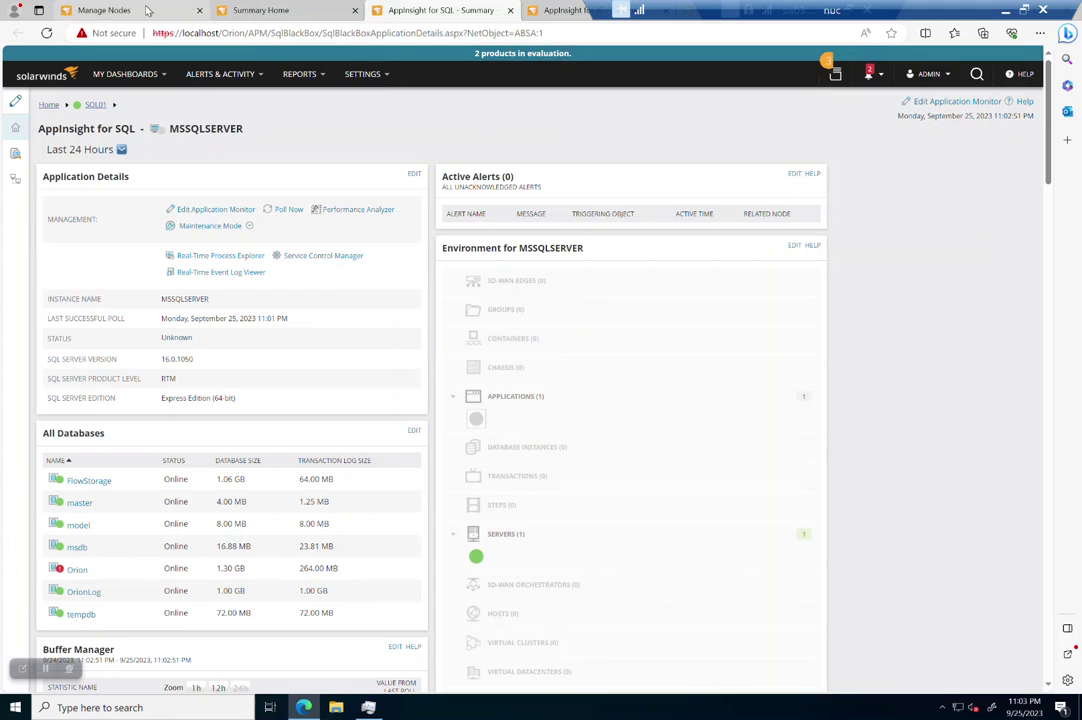
pyautogui.click(203, 10)
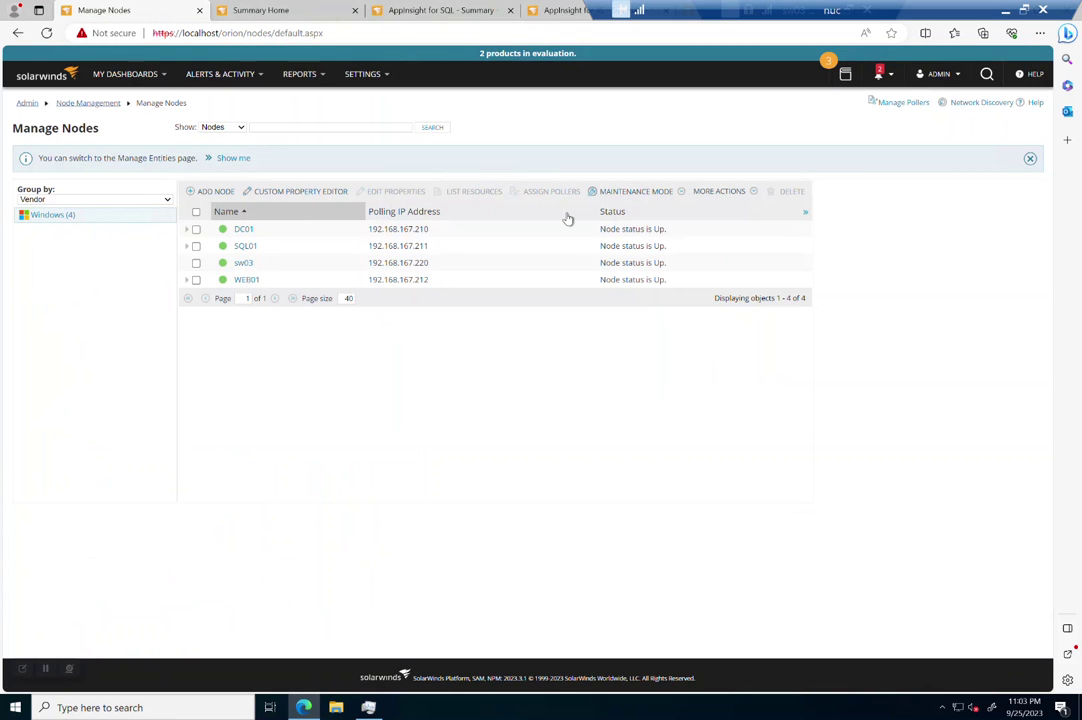